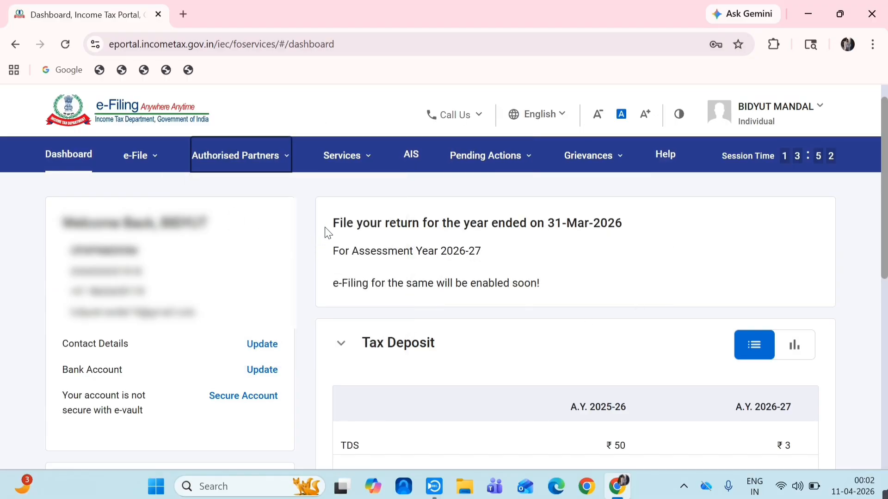
- Go to the e-Pay Tax page from the e-File menu
click(152, 159)
click(152, 158)
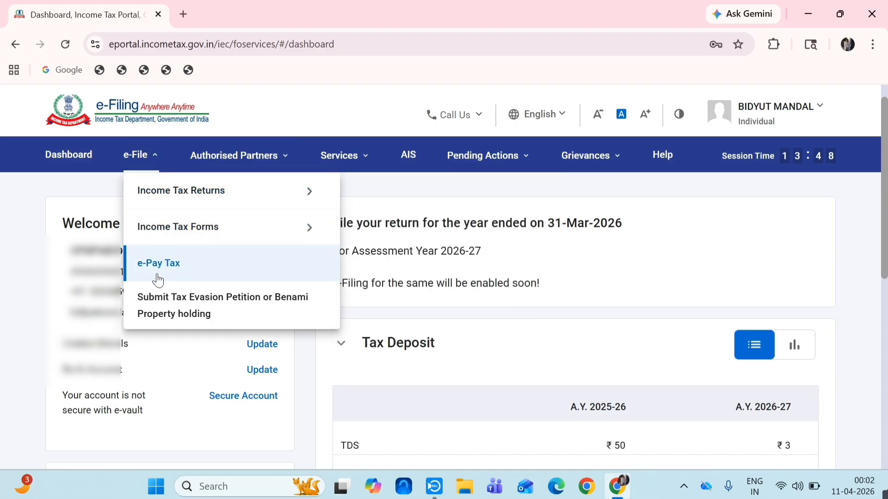
click(183, 269)
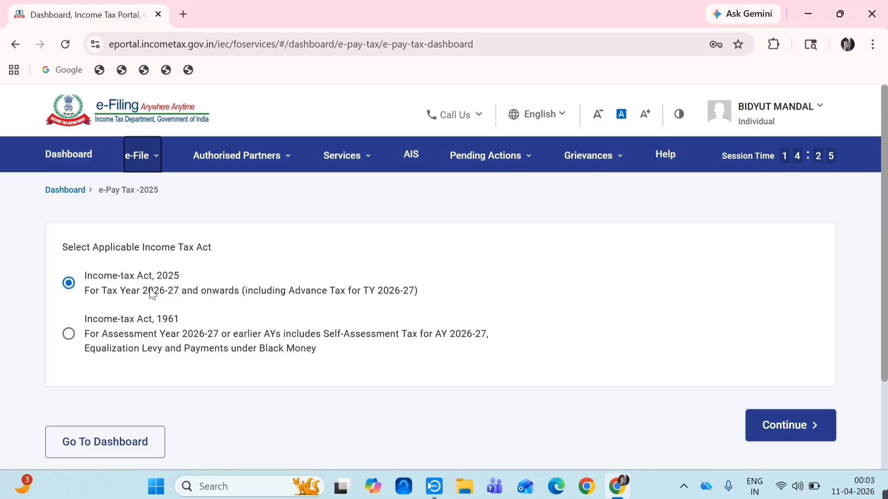
- Confirm Income-tax Act, 2025 and start a new tax payment
click(69, 284)
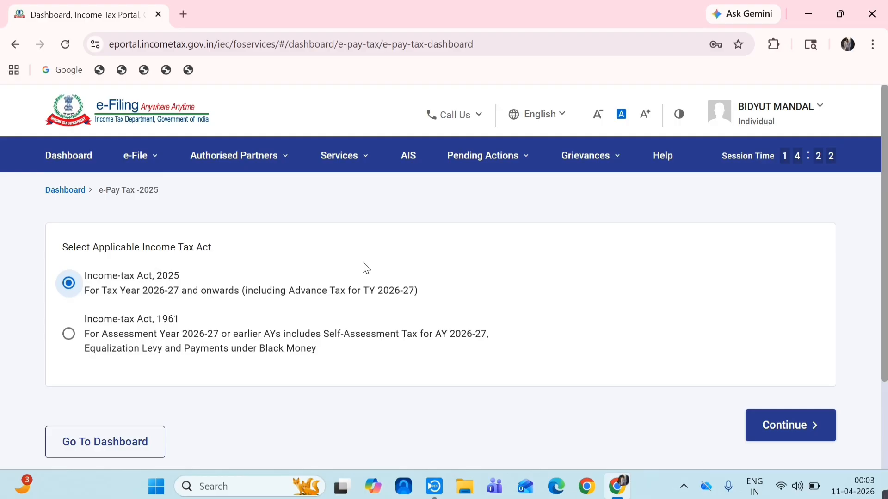
click(770, 419)
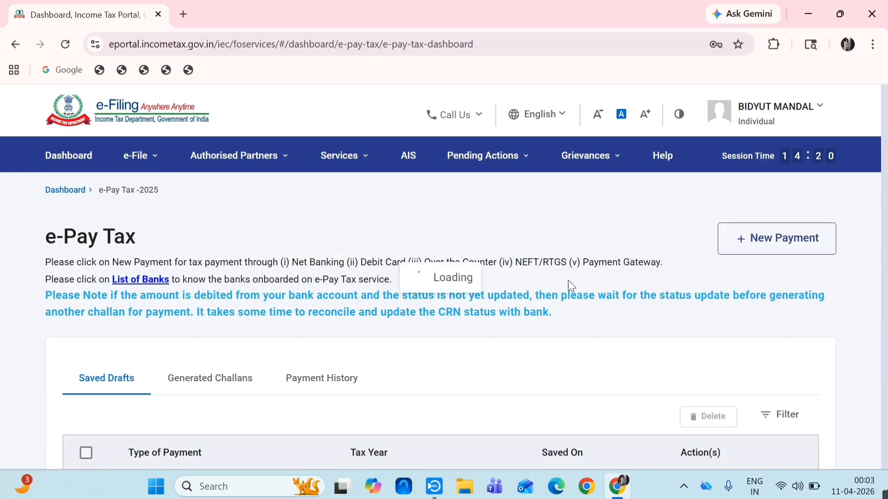
click(771, 245)
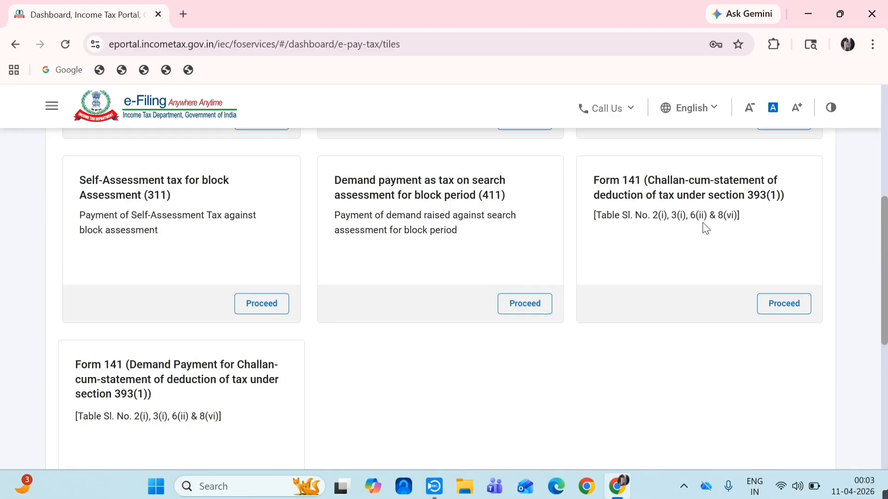
- Start a Form 141 TDS challan for Non-Corporate deductee(s)
click(768, 312)
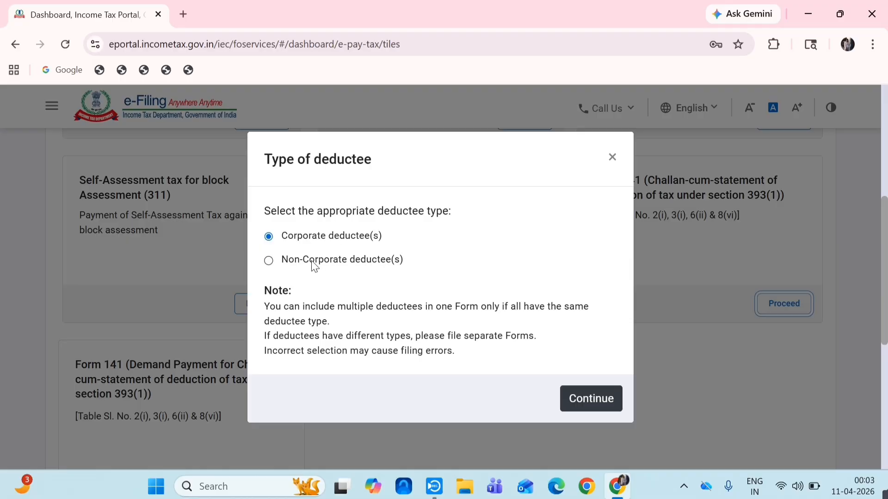
click(271, 261)
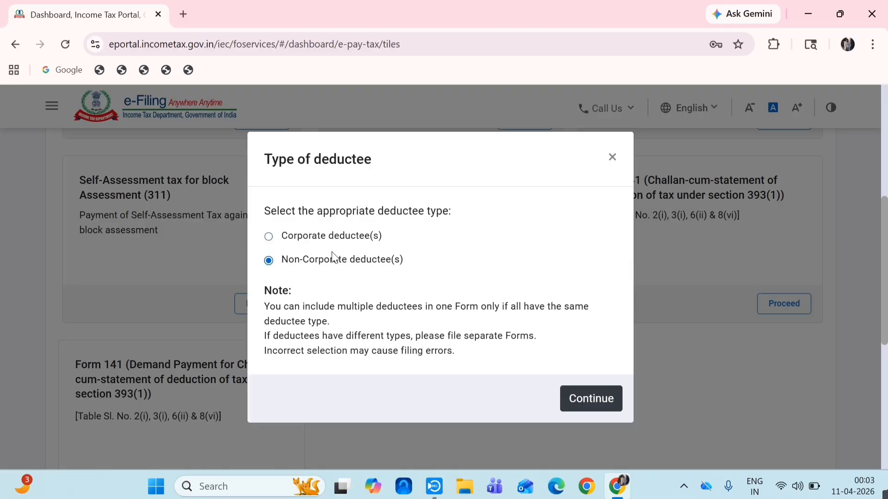
click(603, 402)
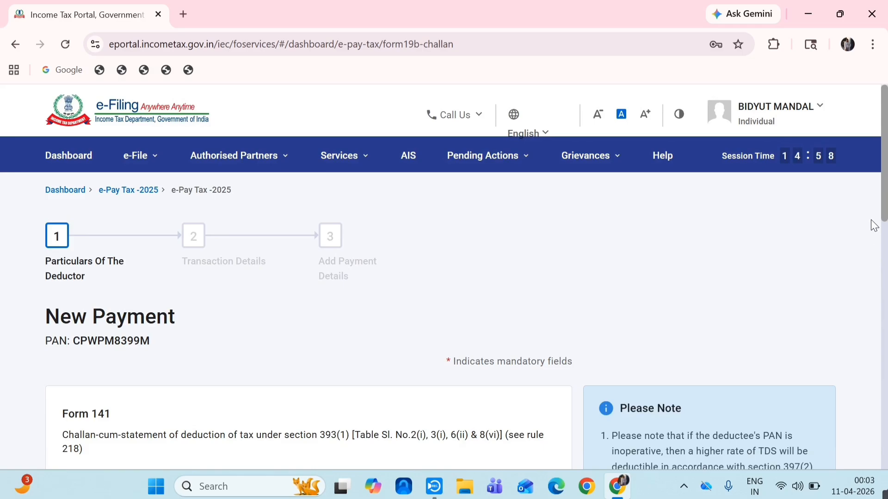
- Set the transaction tax year to 2026-27
drag(885, 209, 884, 228)
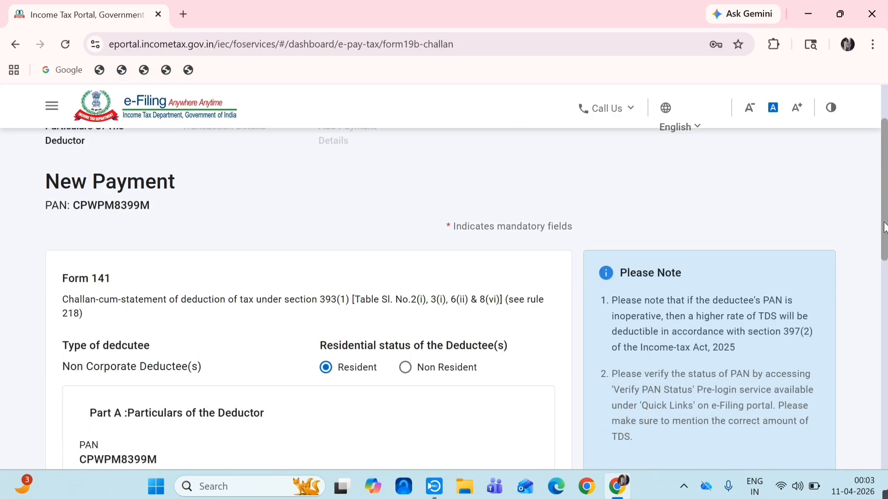
scroll(824, 257, up, 3)
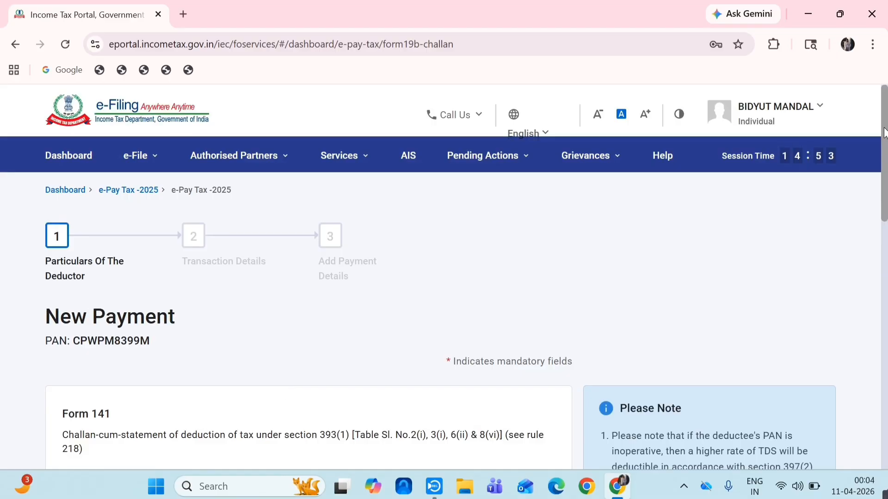
drag(885, 134, 863, 255)
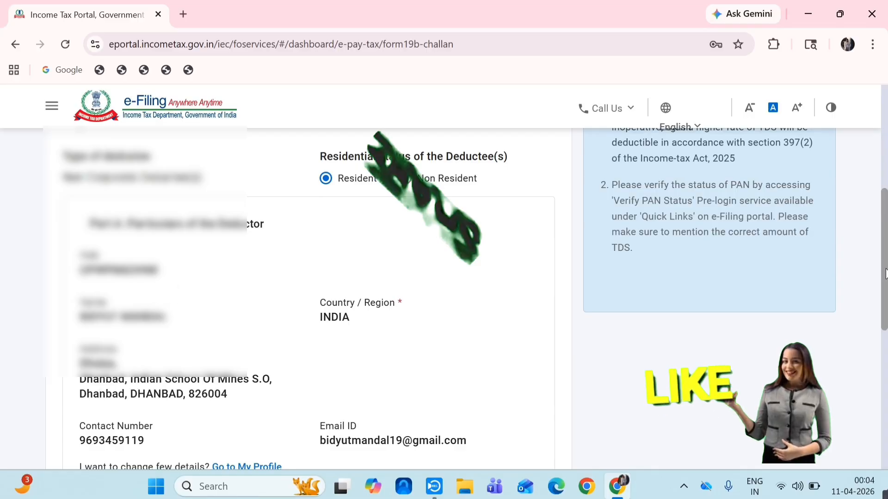
drag(885, 278, 884, 401)
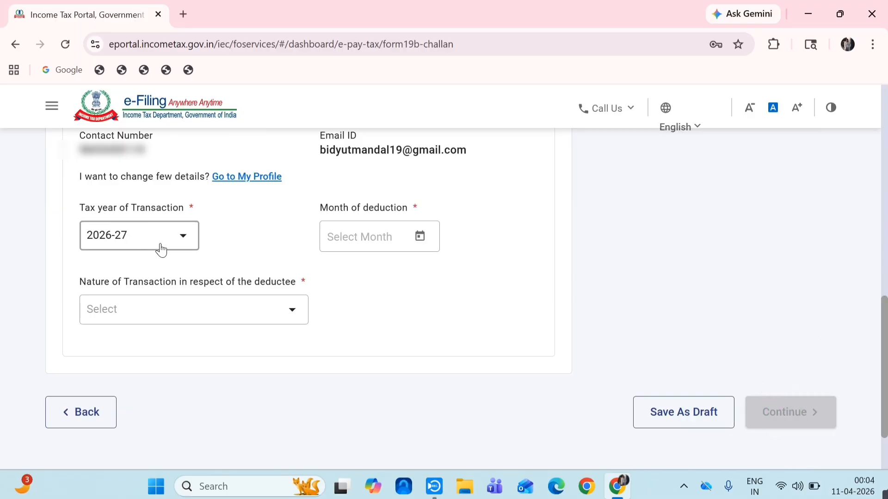
click(174, 241)
click(123, 272)
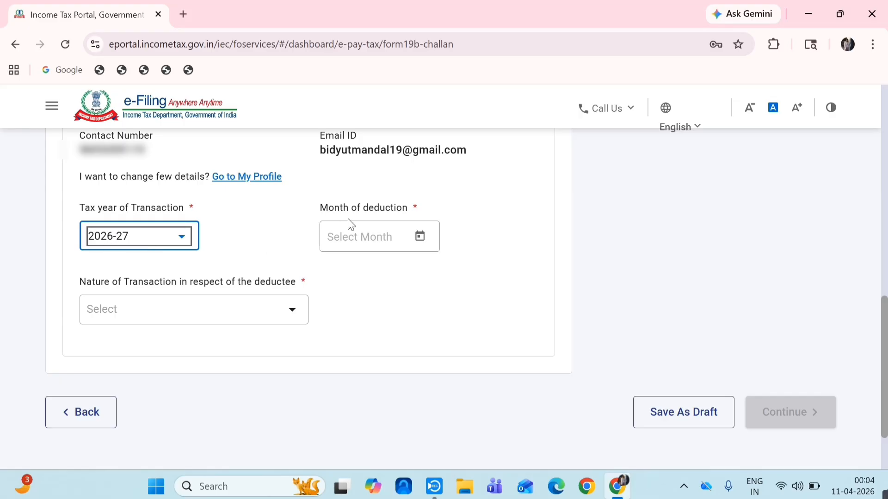
- Set the deduction month to Apr-2026 and nature of transaction to Schedule B immovable property TDS
click(420, 236)
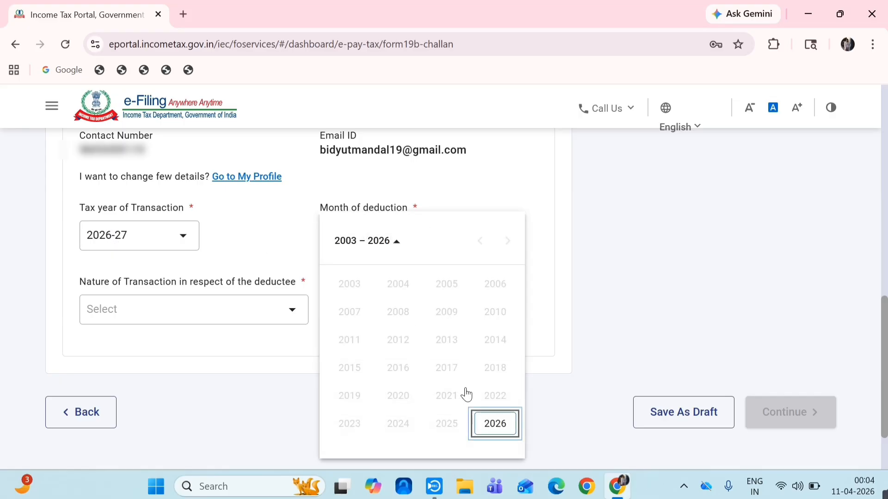
click(495, 425)
click(495, 311)
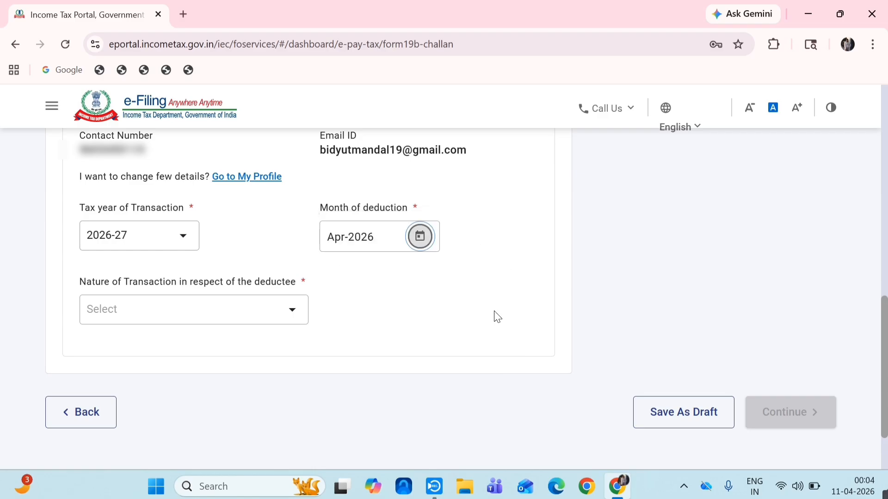
click(289, 319)
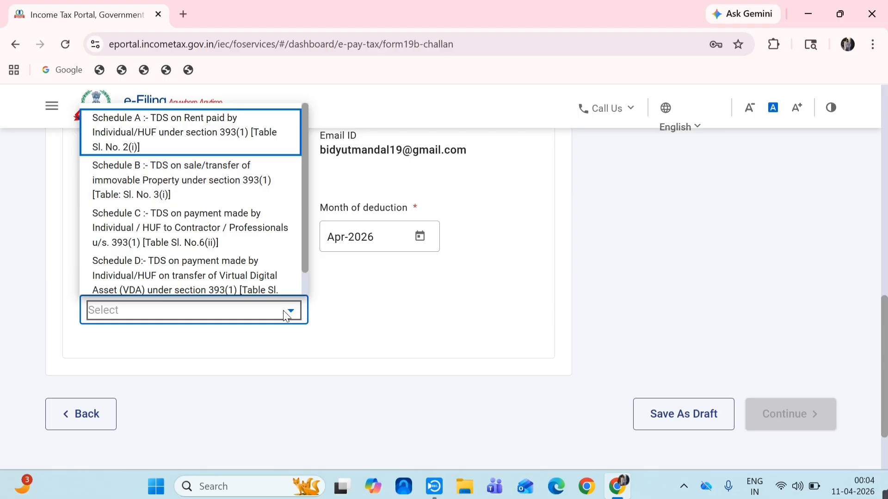
click(178, 192)
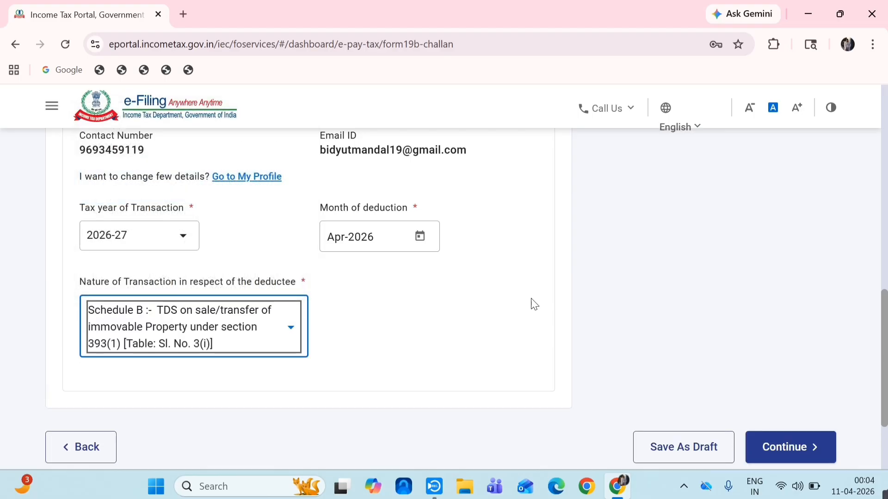
- Save the deductor particulars and begin the property address at the Flat/Door/Building field
click(786, 447)
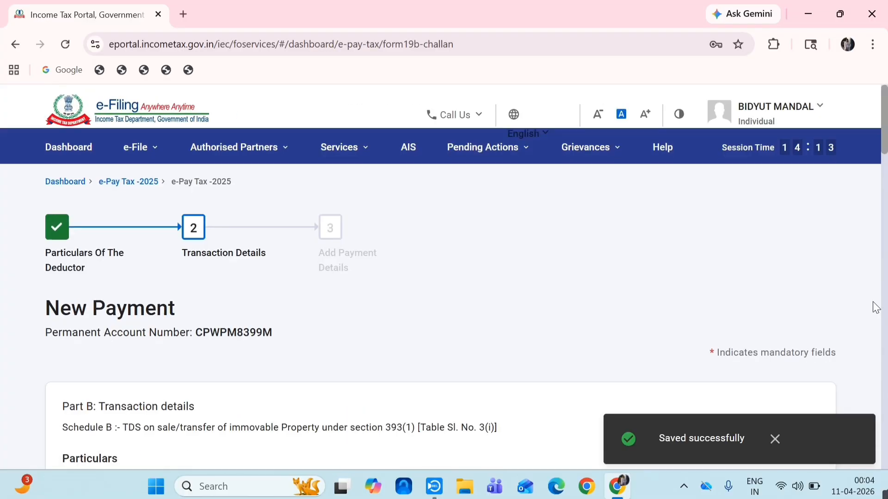
scroll(884, 204, down, 5)
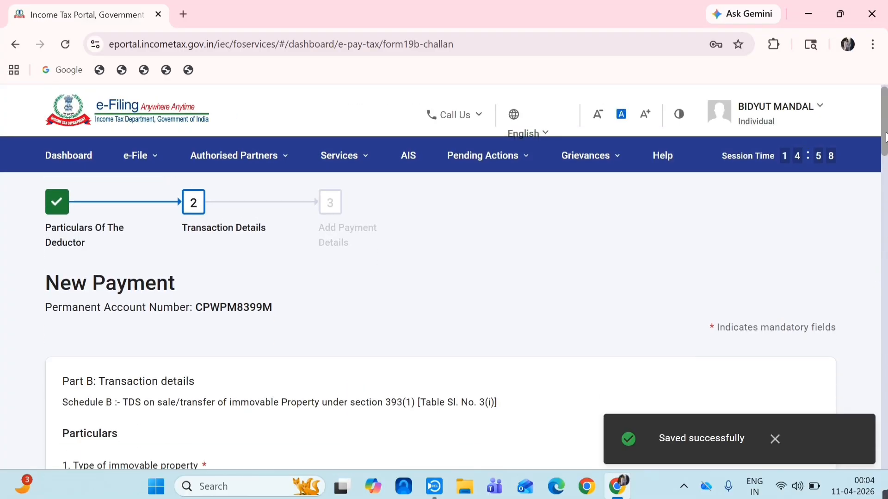
mouse_move(884, 162)
mouse_down()
mouse_move(884, 185)
mouse_move(884, 170)
mouse_up()
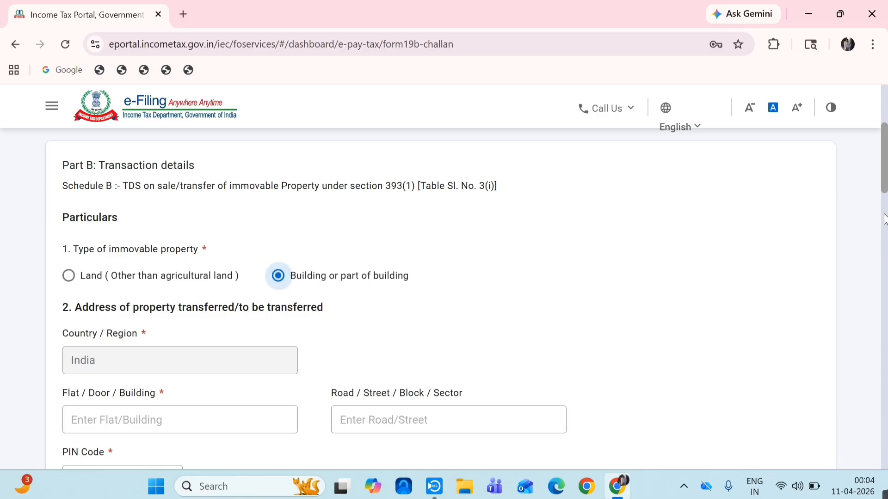
drag(883, 181, 881, 227)
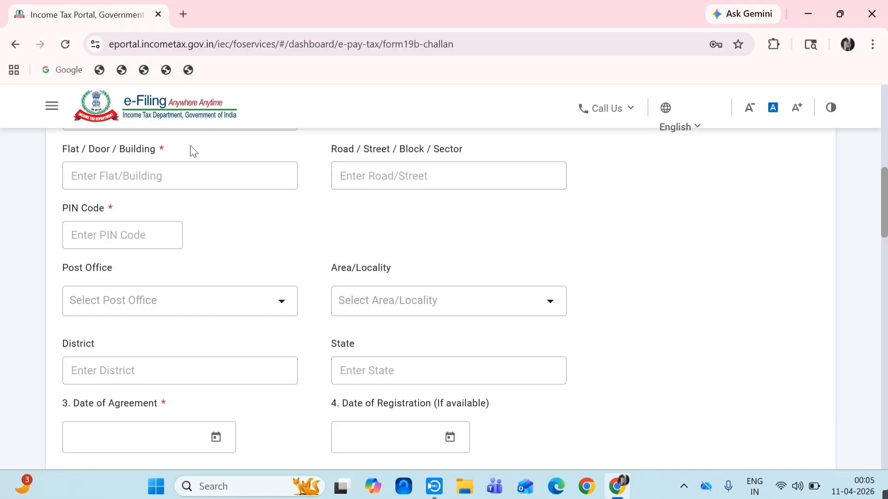
click(135, 179)
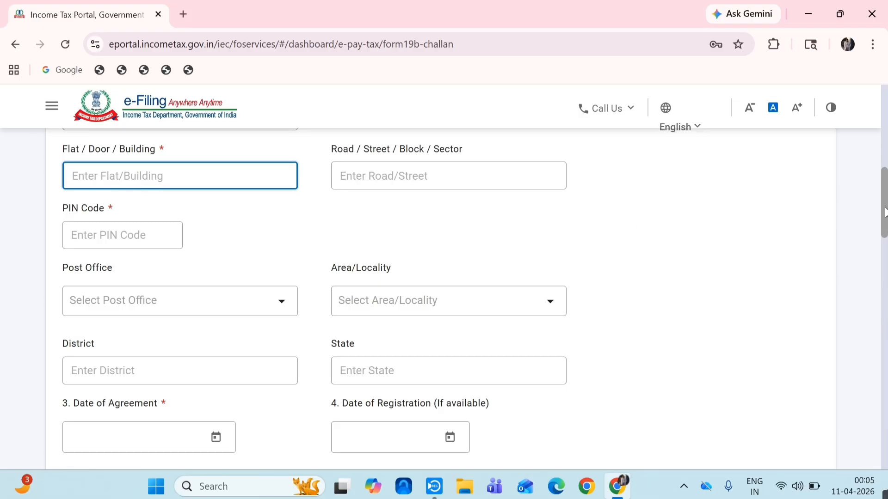
scroll(878, 211, up, 4)
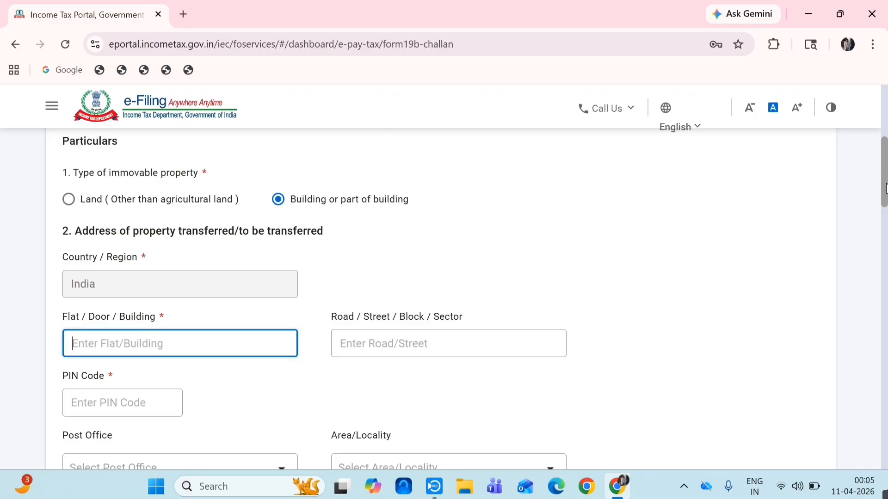
drag(885, 187, 885, 211)
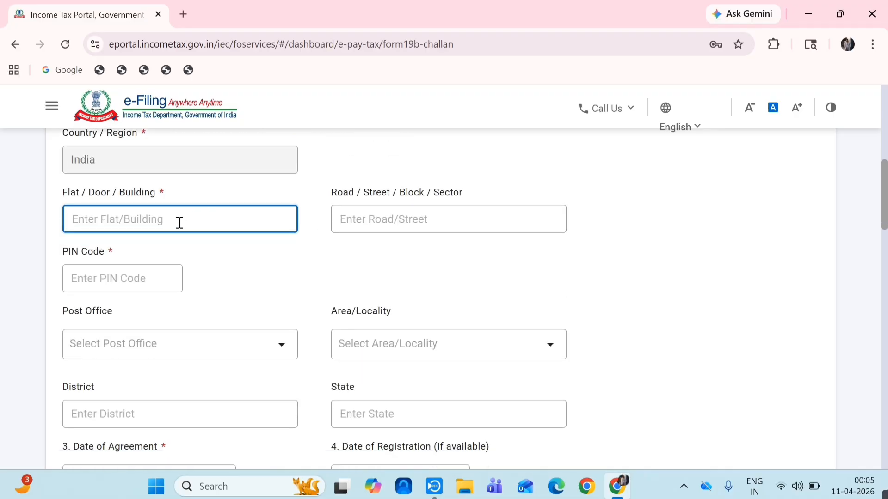
- Enter flat number 000 and PIN code 828109, filling in Bokaro, Jharkhand
text(000)
click(428, 215)
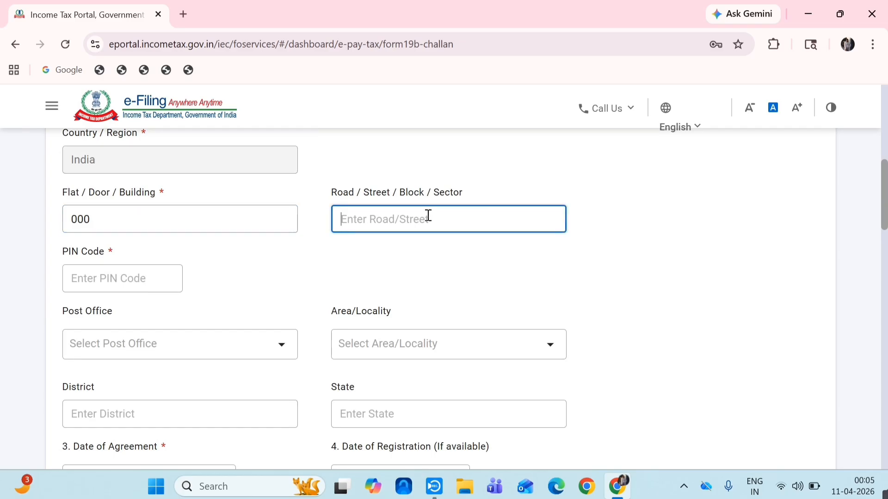
click(178, 275)
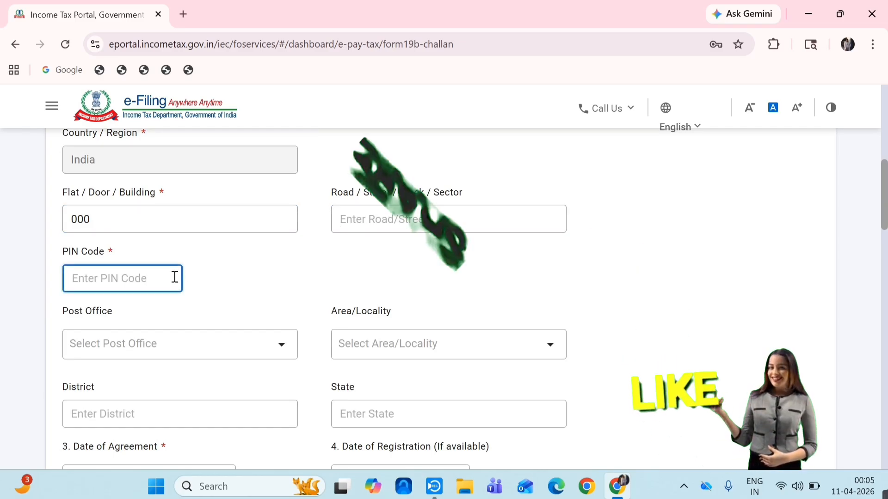
text(828109)
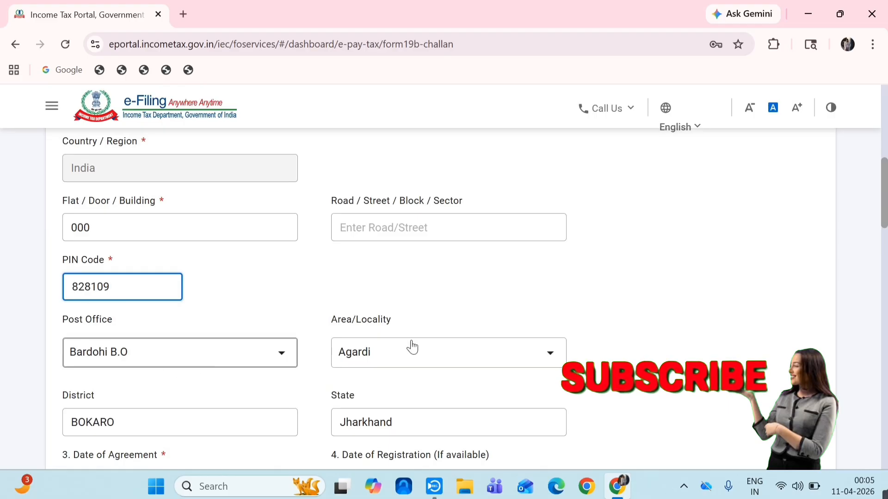
drag(884, 201, 884, 243)
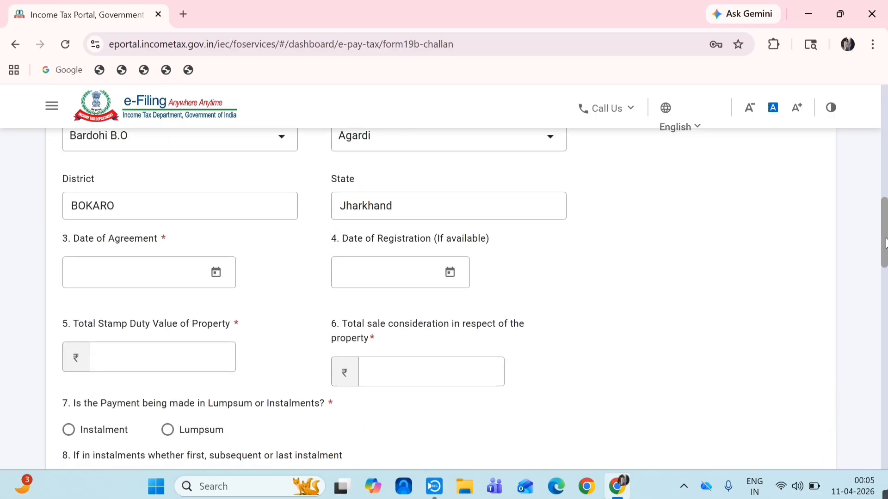
- Set agreement date 03-Apr-2026 and registration date 08-Apr-2026, then enter the stamp duty value
click(216, 277)
click(218, 179)
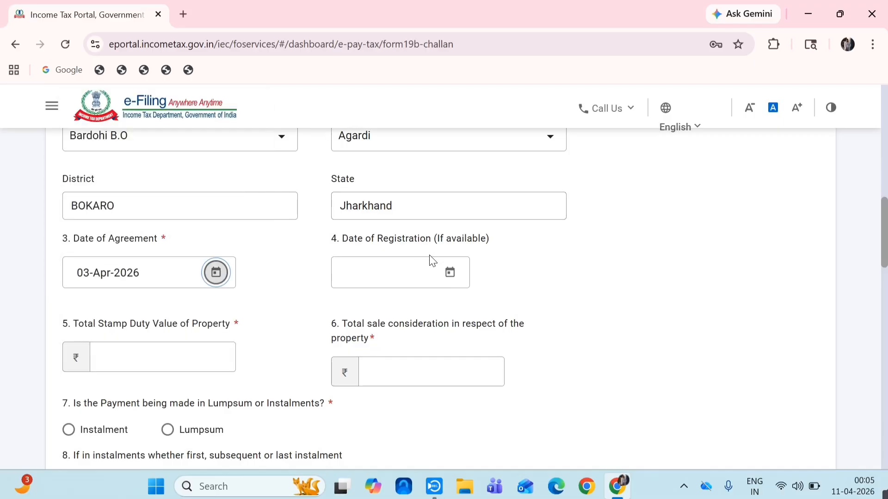
click(451, 274)
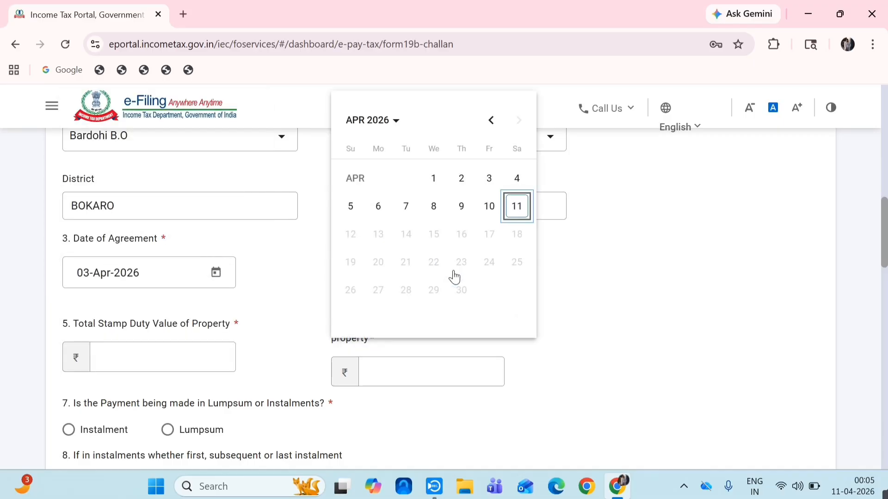
click(437, 211)
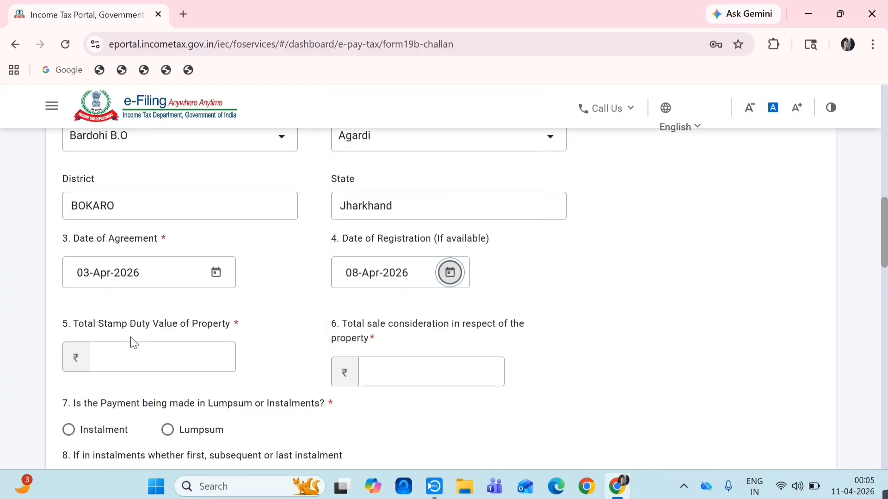
click(211, 365)
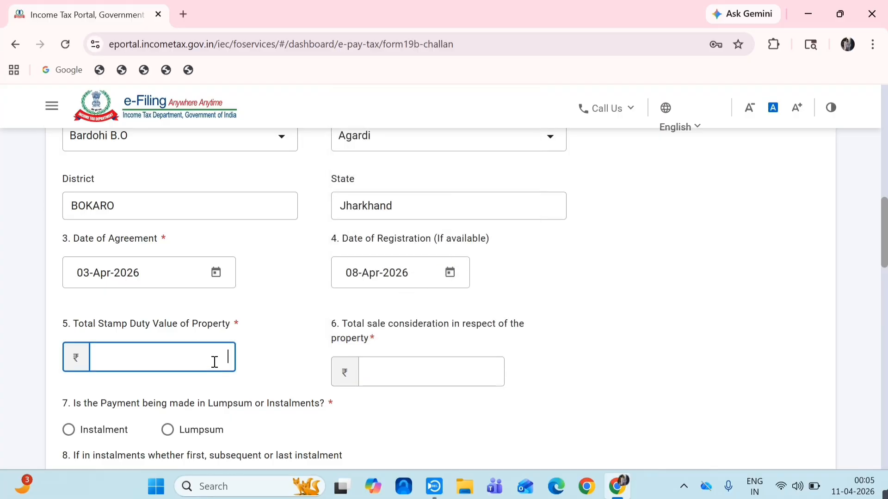
text(60,000)
- Enter a total sale consideration of 60,00,000
click(440, 387)
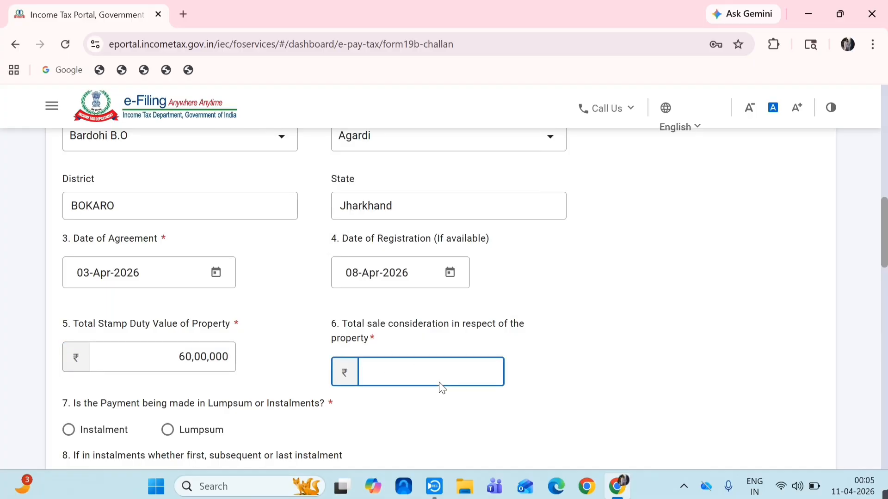
text(60,00,000)
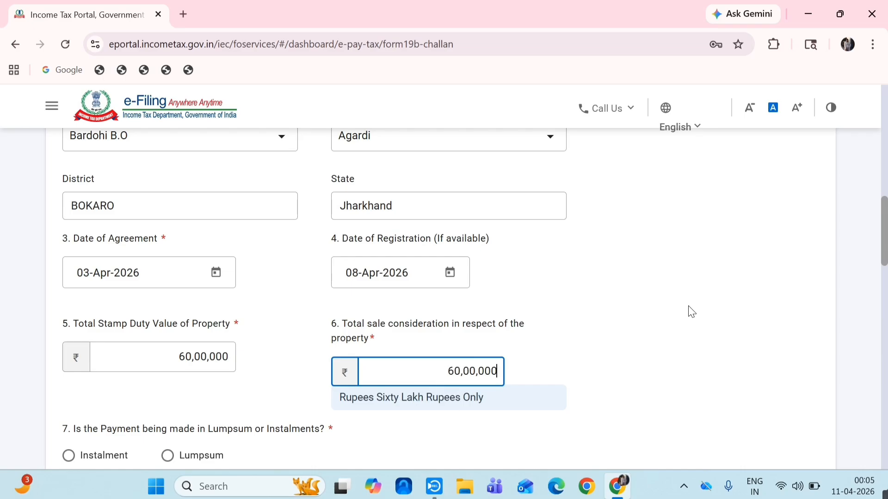
drag(883, 225, 883, 272)
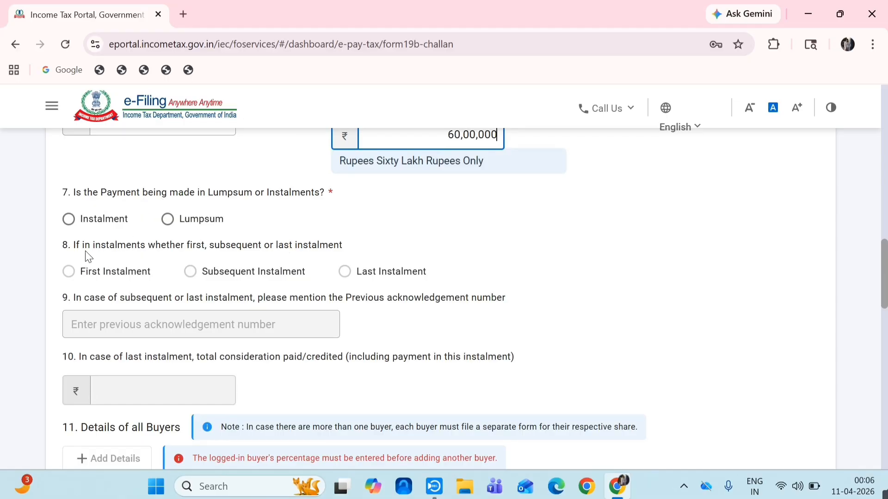
- Try the instalment options for question 7, then settle on Lumpsum payment
click(69, 220)
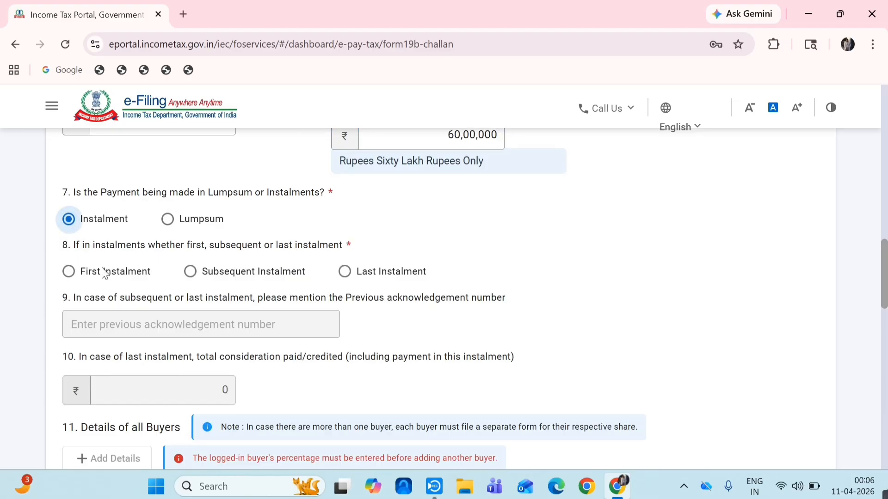
click(71, 273)
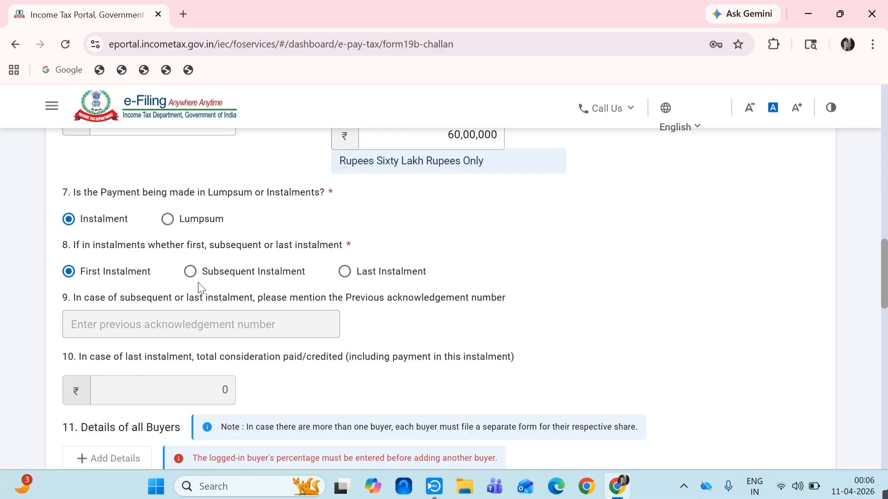
click(191, 273)
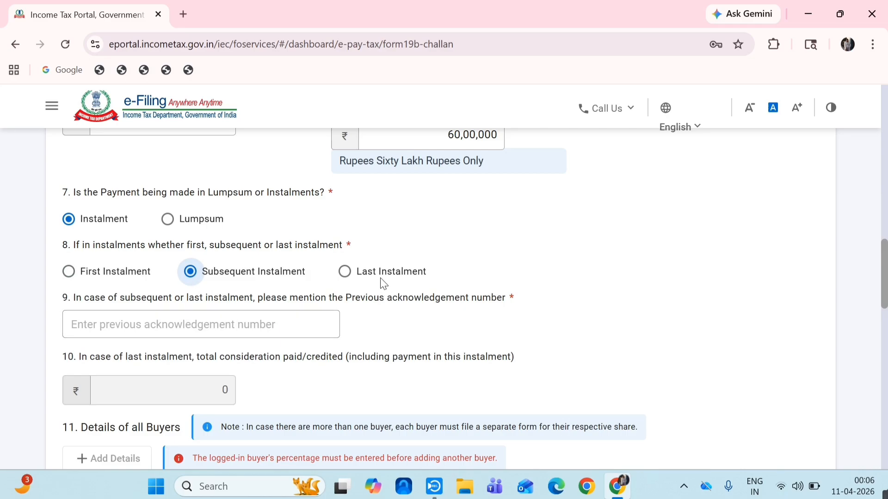
click(348, 278)
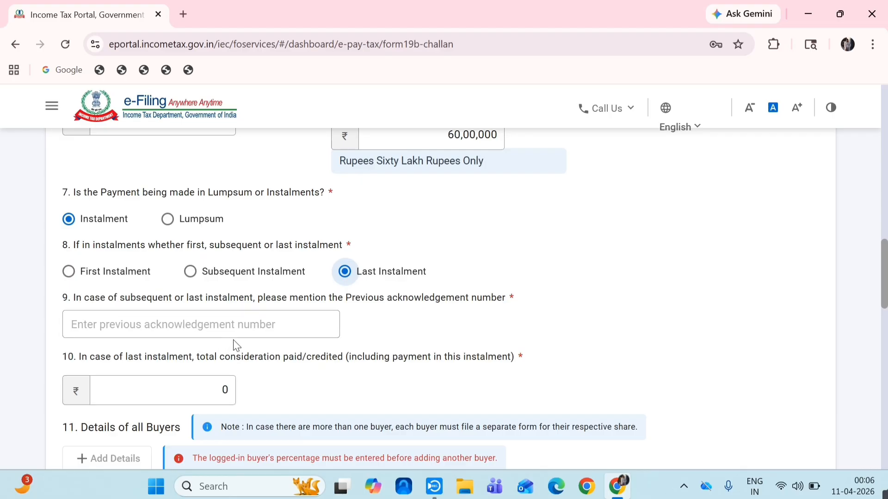
click(207, 385)
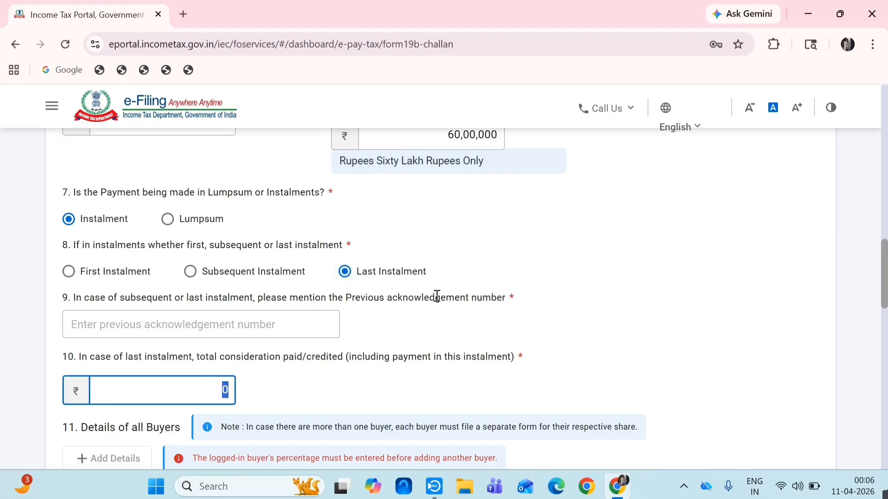
click(166, 220)
scroll(861, 292, down, 2)
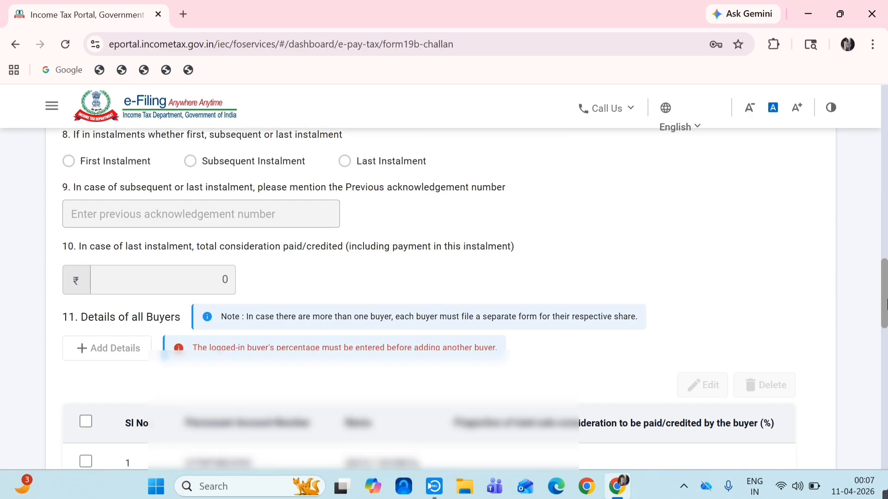
- Edit buyer row 1 to give the buyer a 100% share of the sale consideration
scroll(882, 313, down, 2)
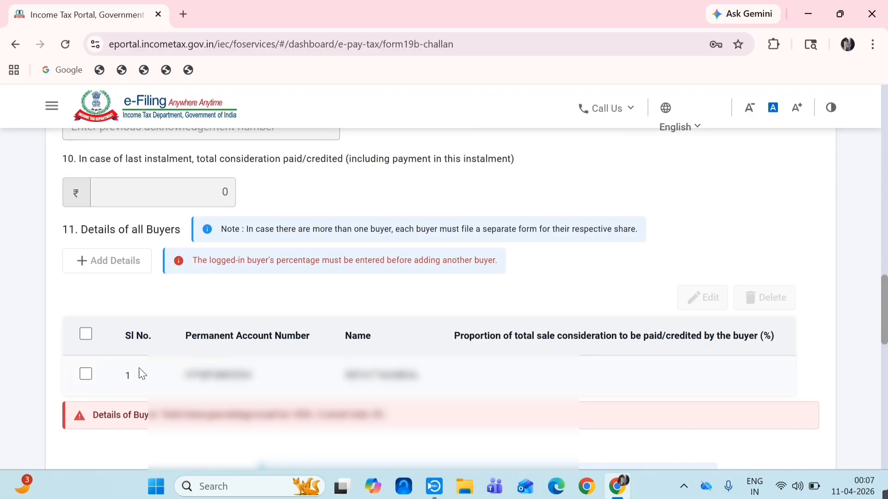
click(86, 376)
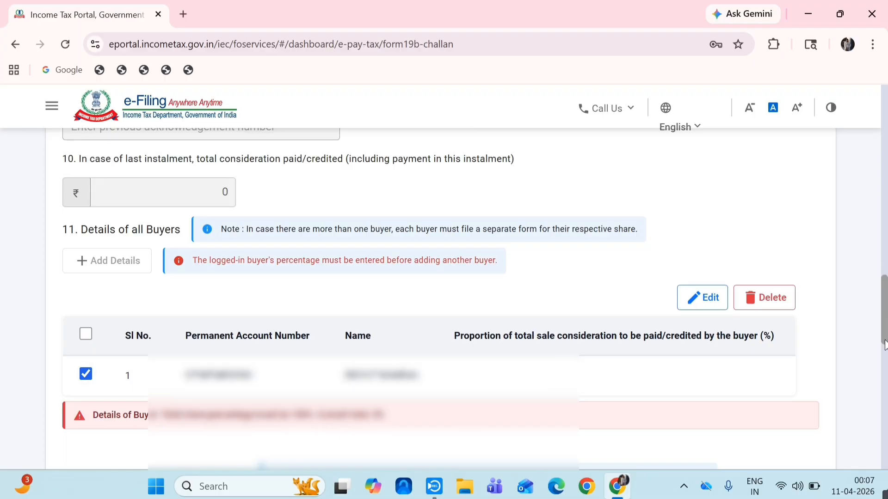
click(700, 297)
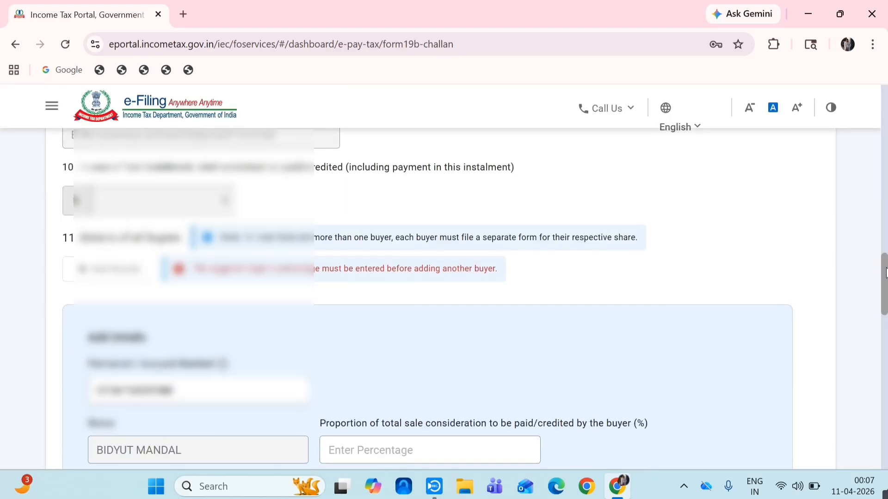
scroll(885, 273, down, 3)
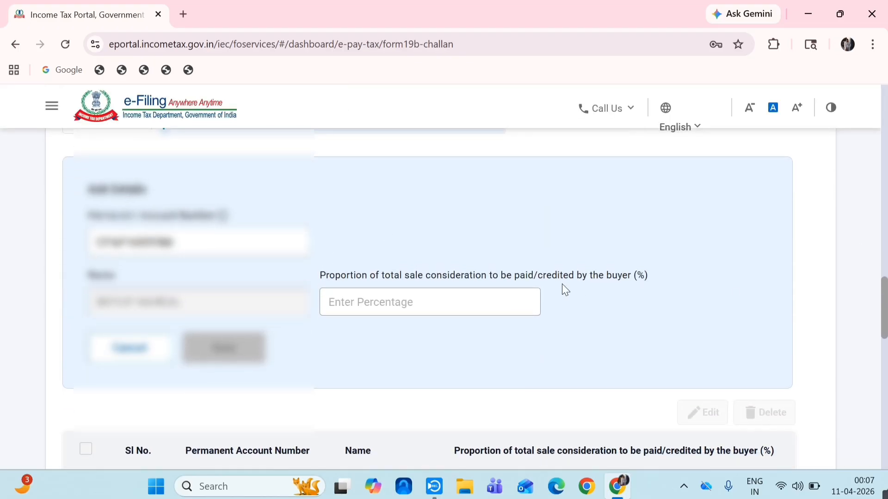
click(392, 300)
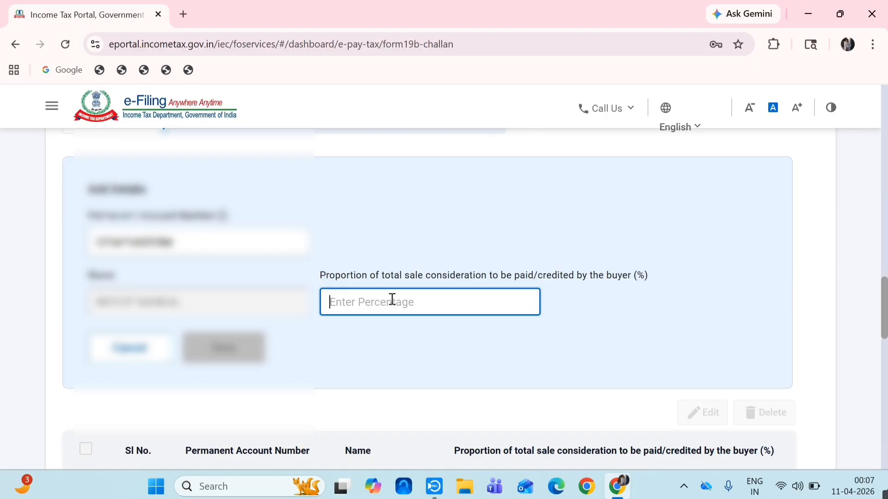
text(100)
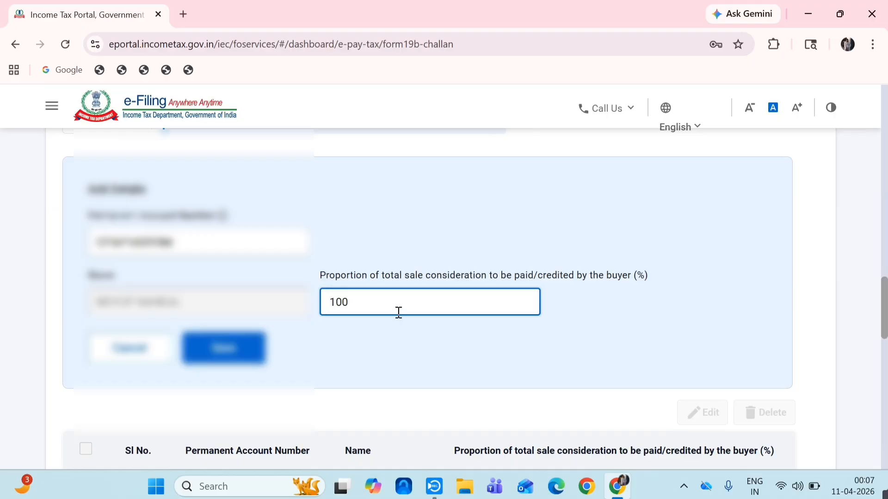
click(224, 348)
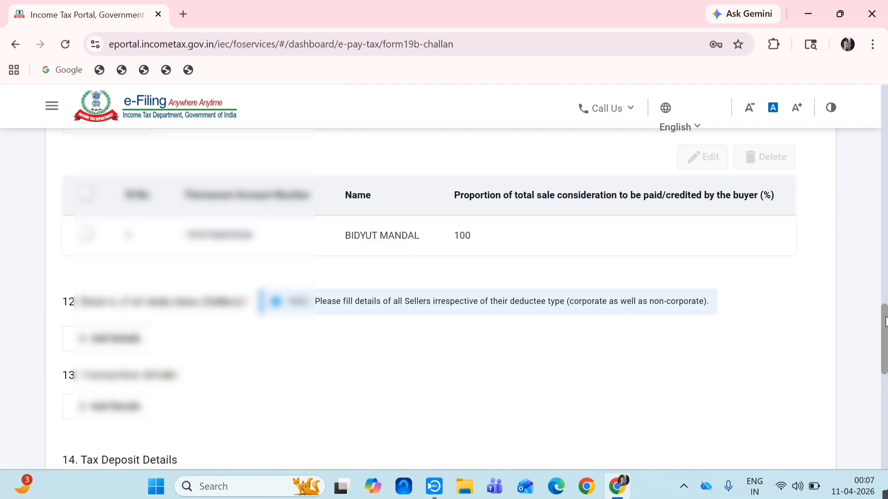
mouse_move(886, 317)
mouse_down()
mouse_move(885, 340)
mouse_move(884, 322)
mouse_up()
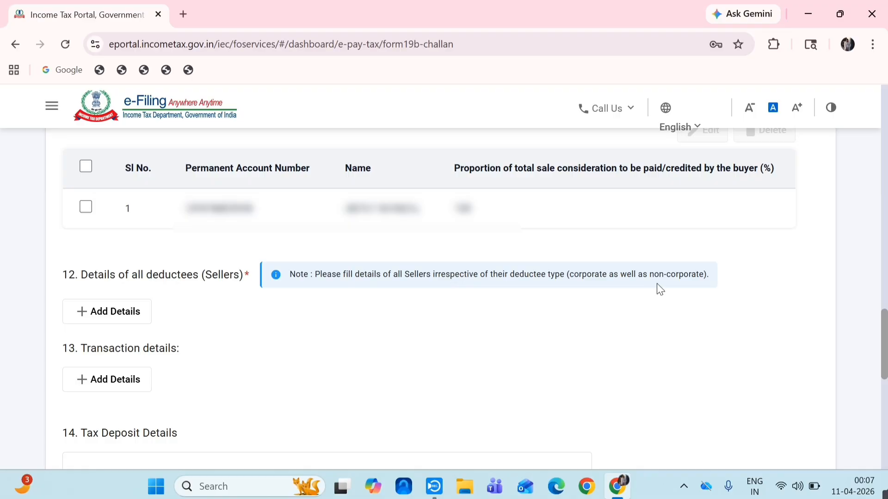
- Start a new seller entry with the seller's PAN and name
click(122, 314)
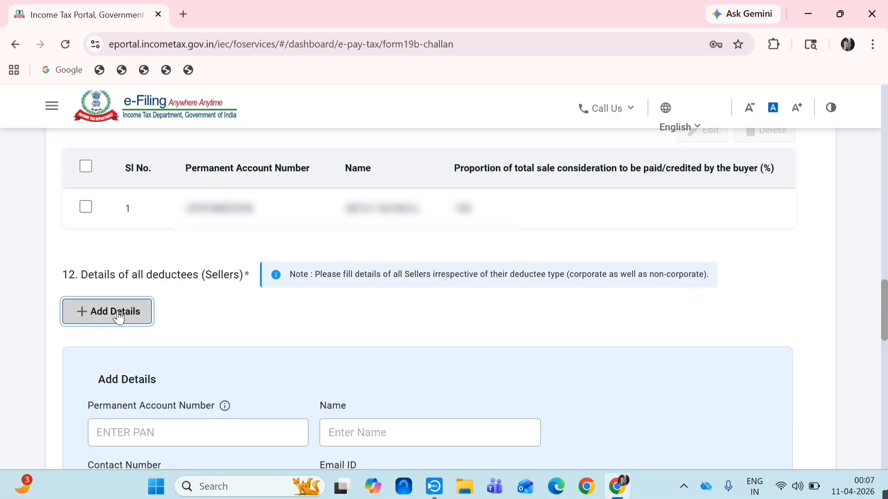
click(184, 433)
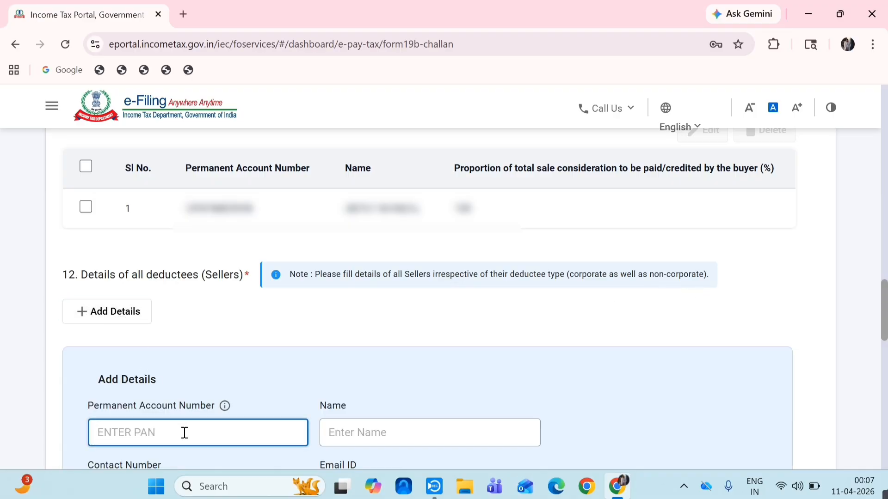
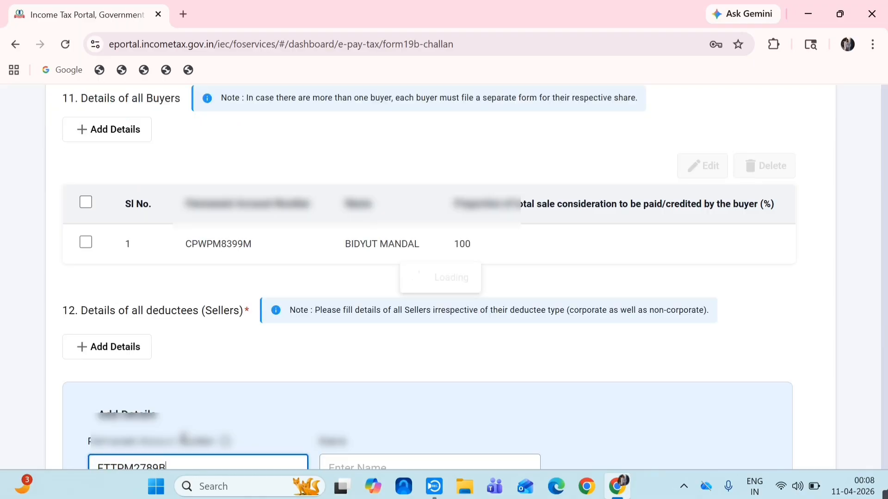
click(380, 441)
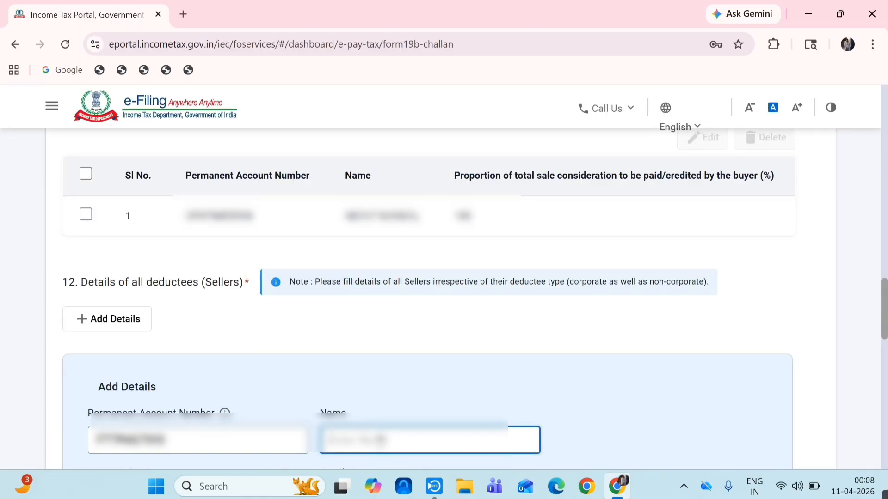
text(AS)
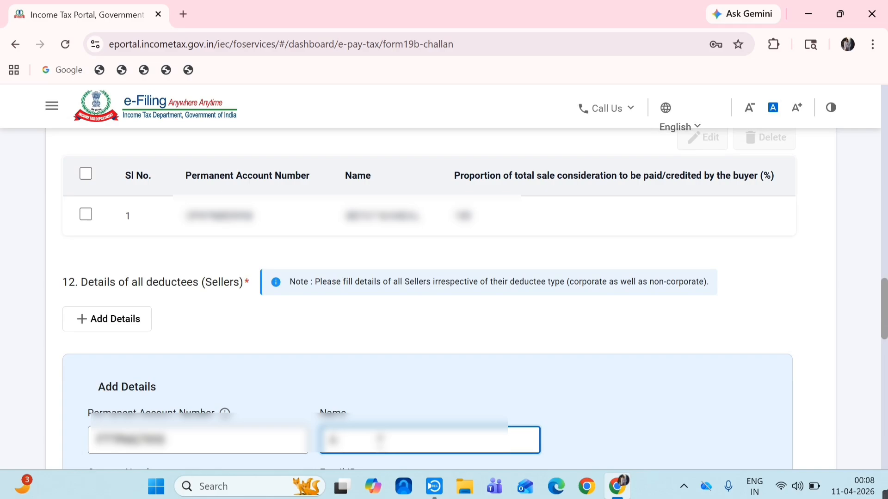
text(MONDAL)
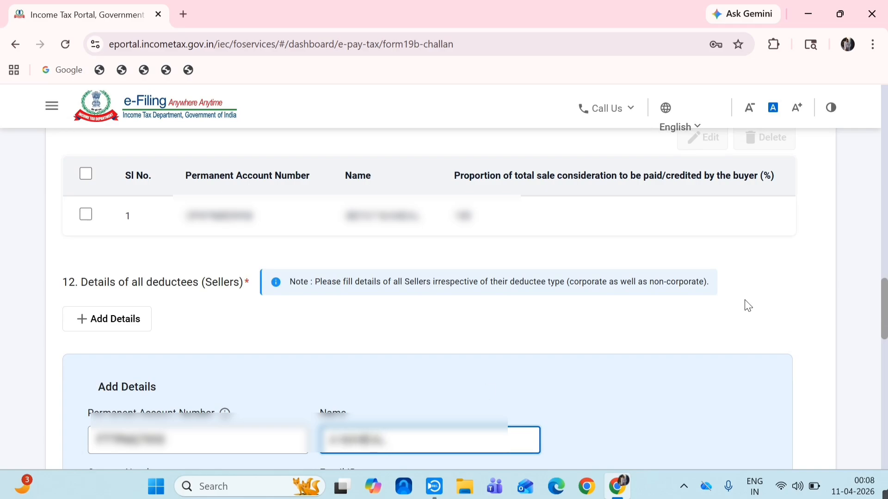
scroll(884, 335, down, 3)
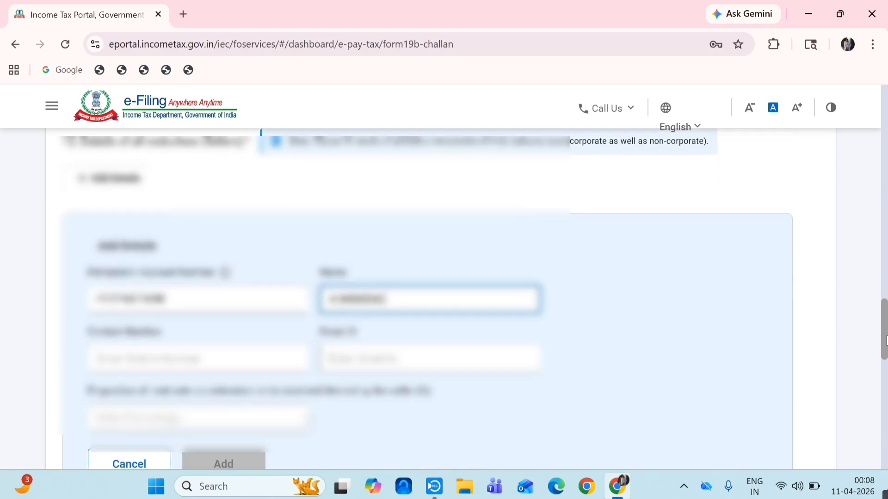
scroll(884, 340, down, 2)
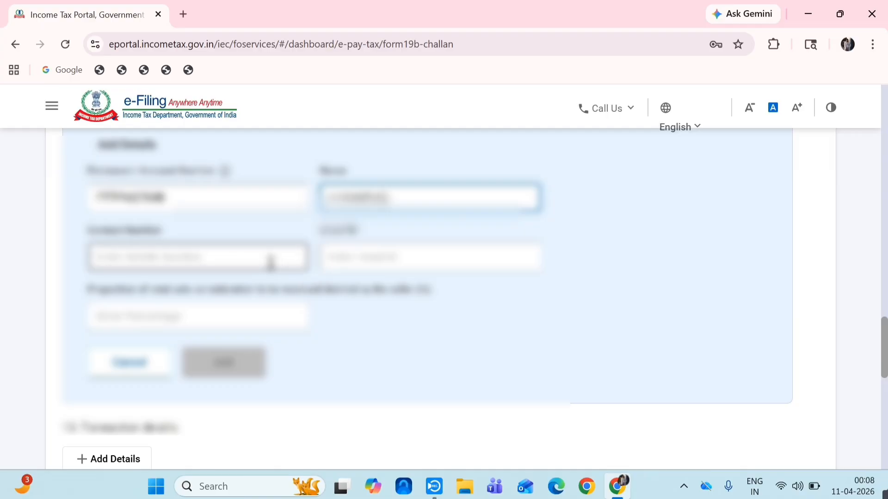
- Fill in the seller's contact number, e-mail and 50% share, and add the seller
click(271, 263)
text(9800)
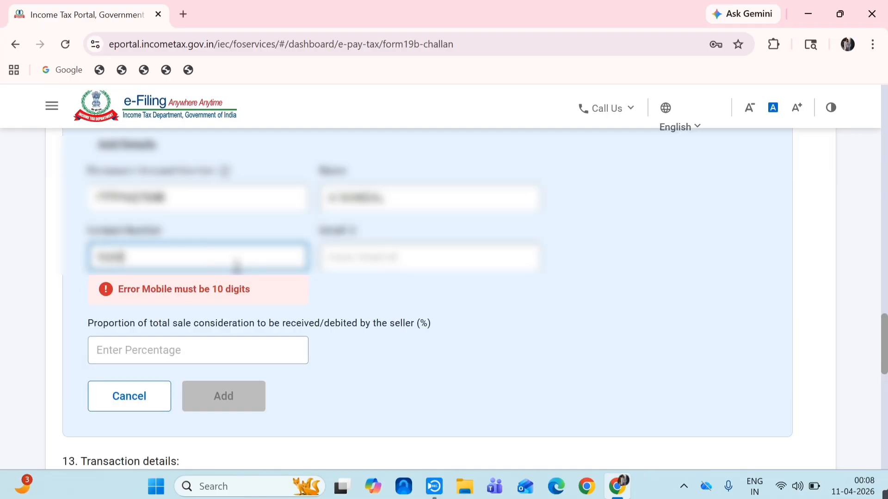
text(XXXXXX)
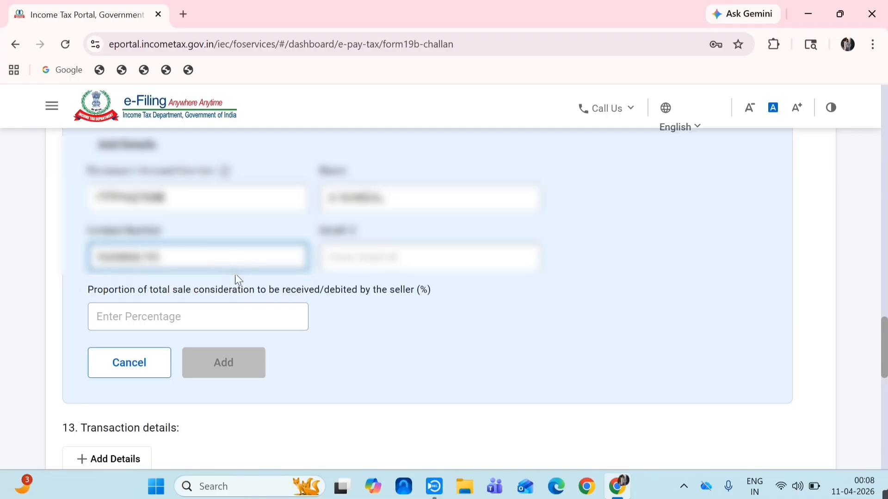
click(367, 260)
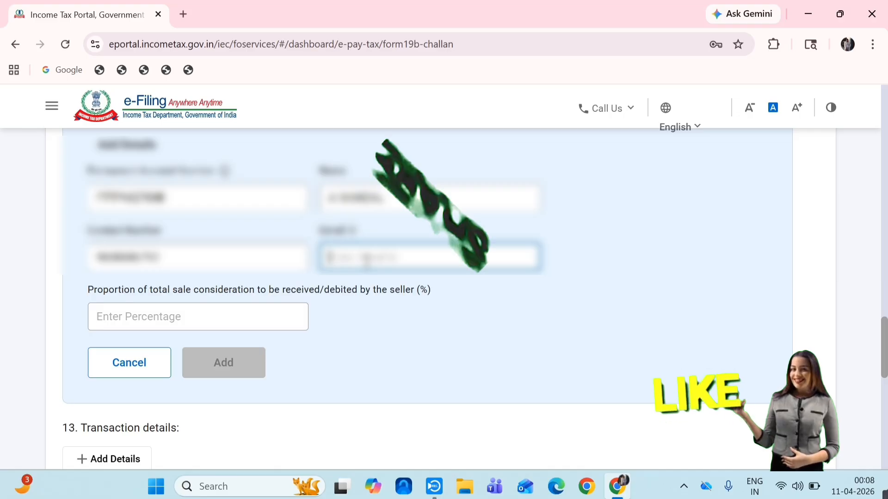
text(XXXXXXX)
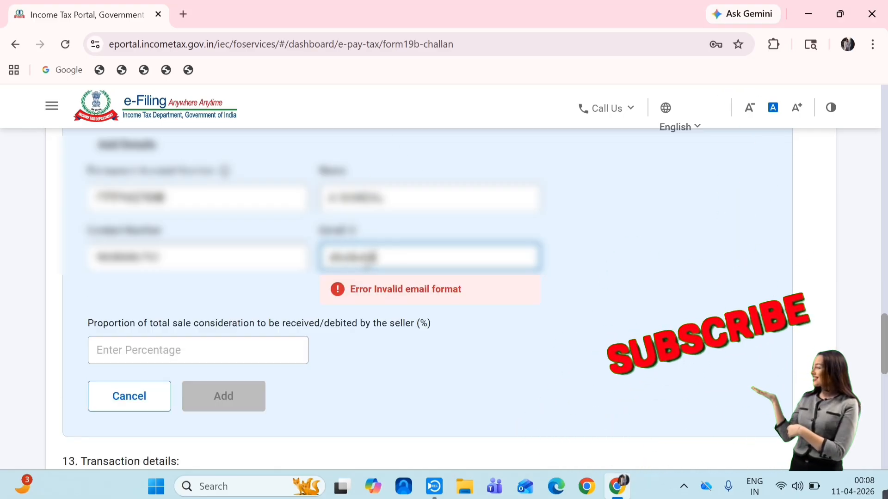
text(XXXXXXX)
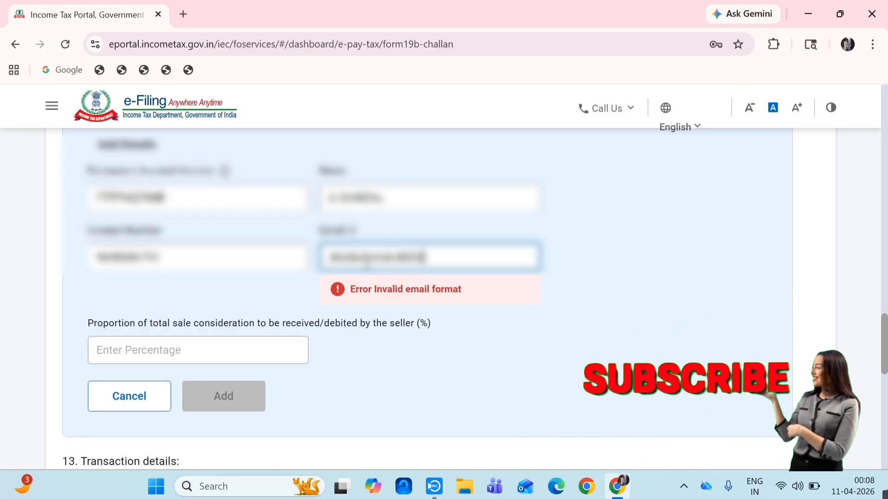
text(XXXXXXXX)
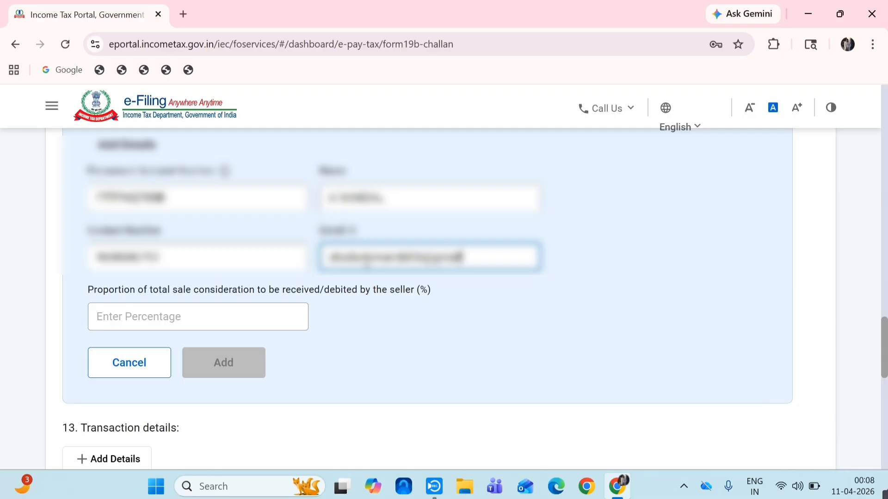
text(.com)
click(131, 307)
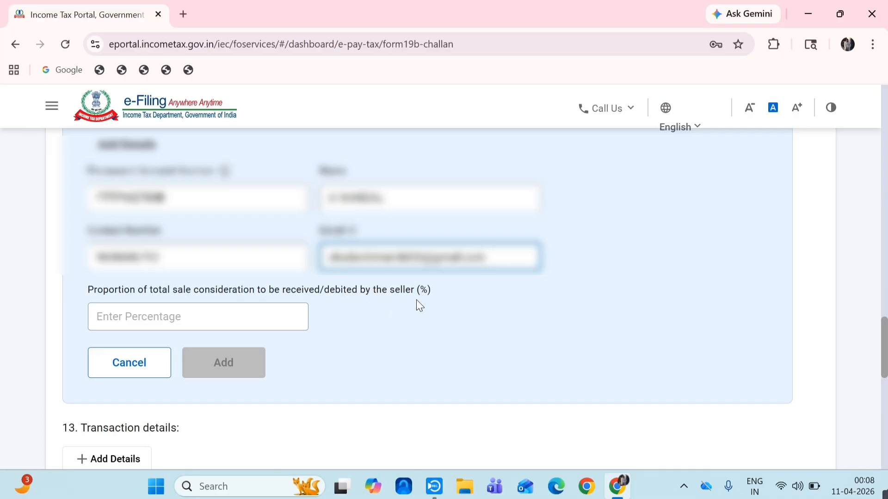
click(251, 317)
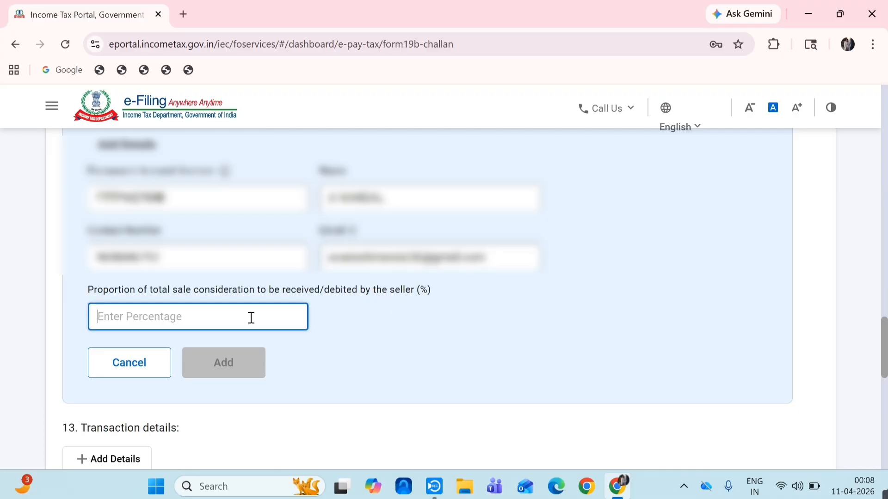
text(50)
click(240, 365)
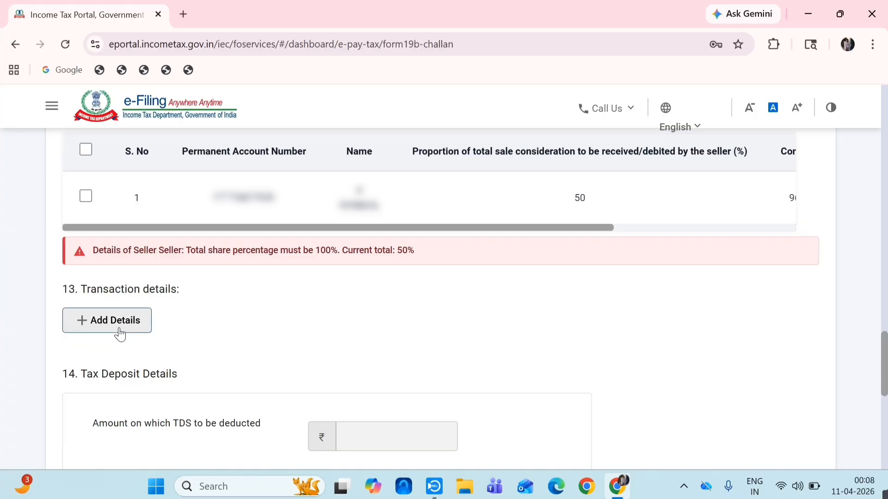
- Begin transaction details with the seller as deductee and 60,00,000 paid
click(137, 326)
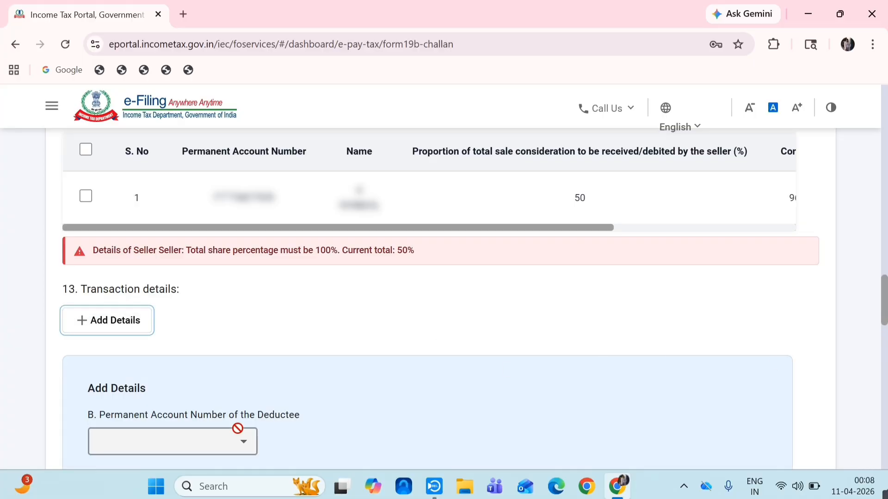
drag(887, 298, 887, 311)
click(248, 343)
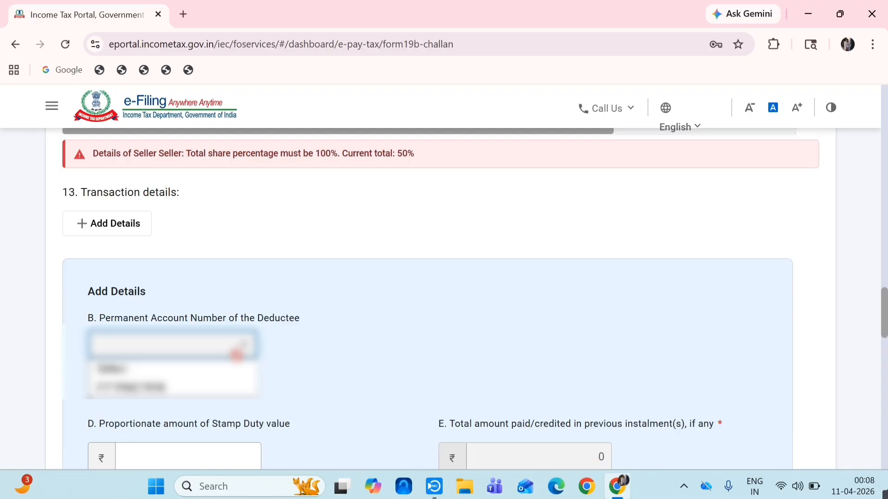
click(164, 389)
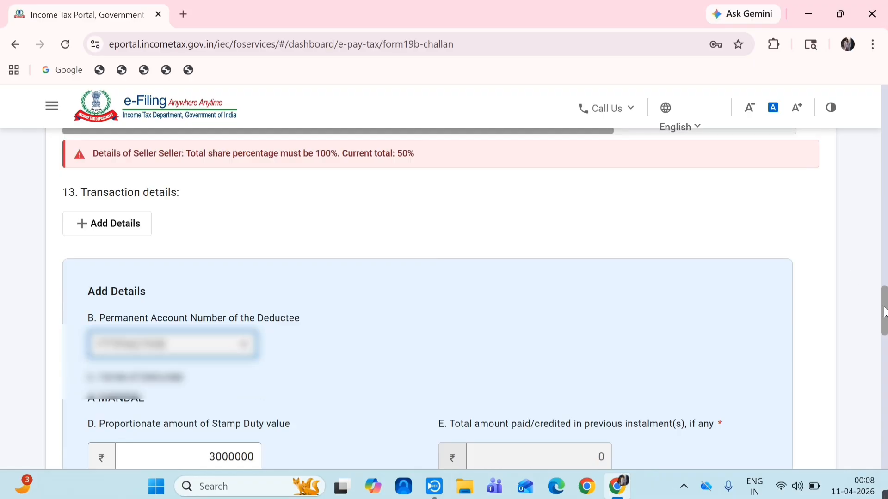
drag(884, 319, 885, 337)
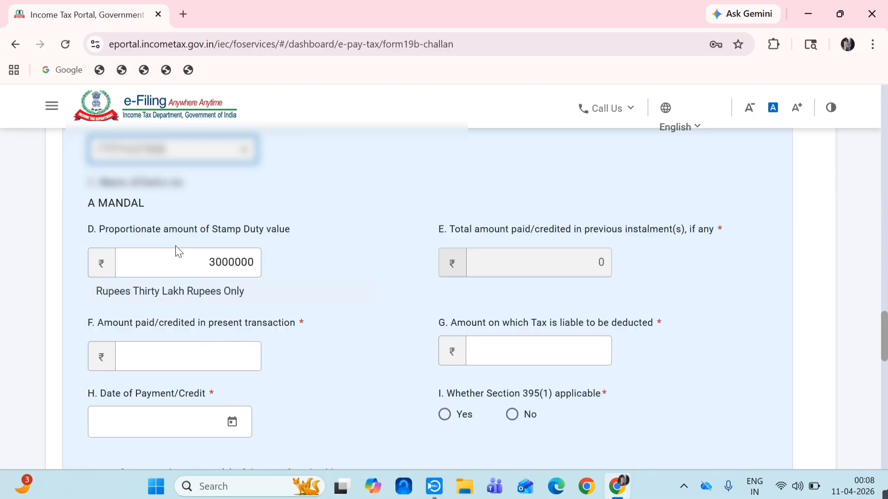
click(208, 350)
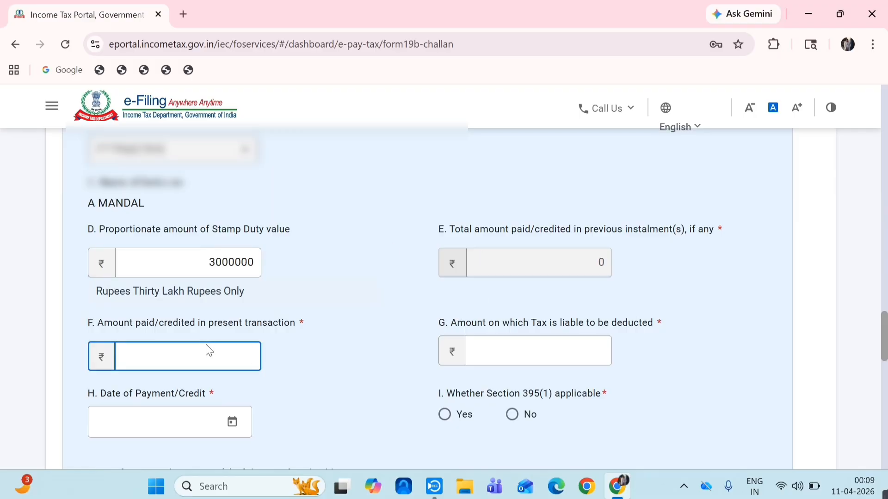
text(60,00,00)
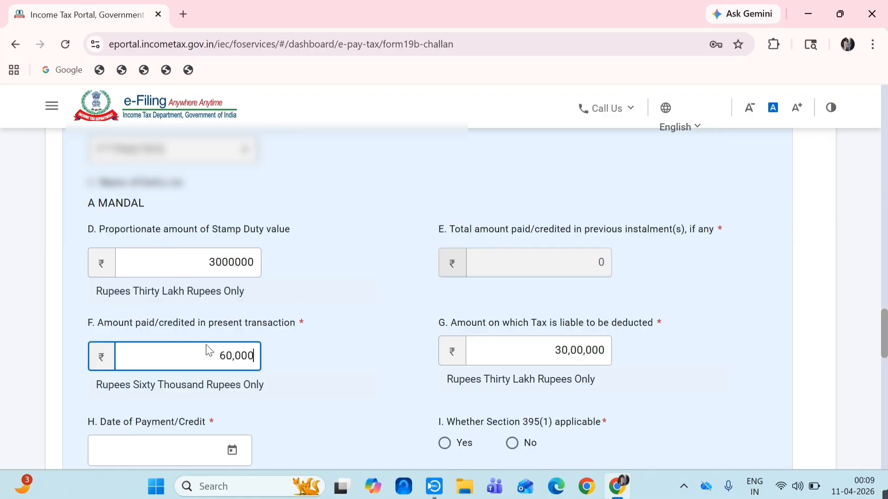
text(0)
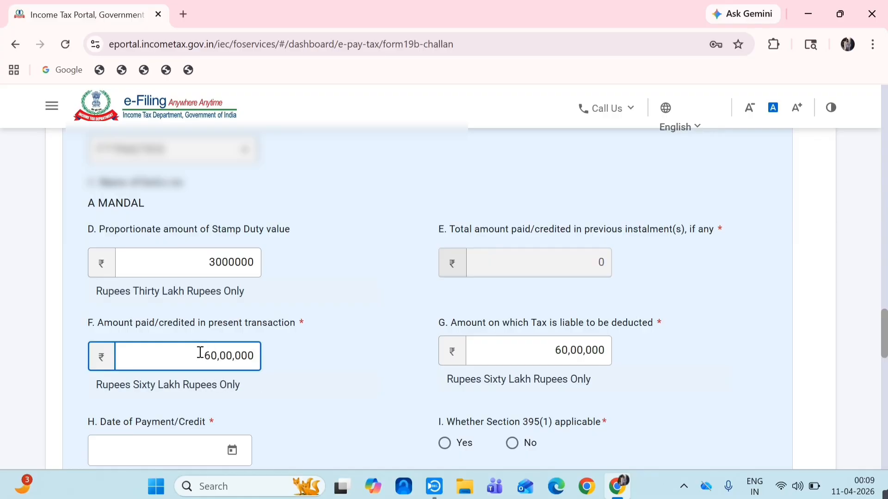
drag(884, 328, 885, 343)
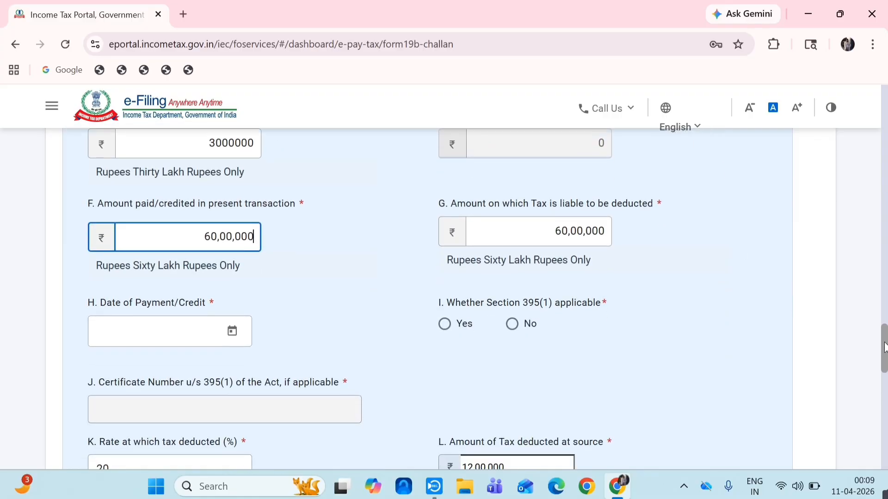
- Set payment date 09-Apr-2026, Section 395(1) to No, and TDS rate to 1%
click(195, 331)
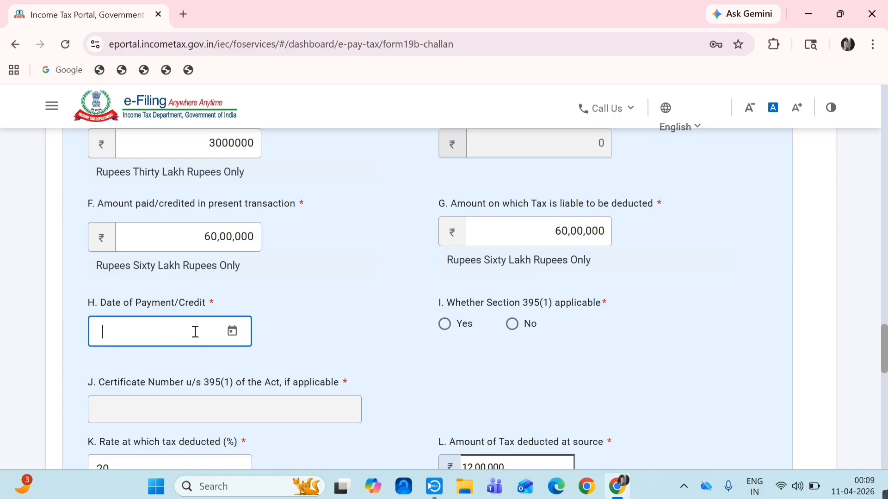
click(232, 334)
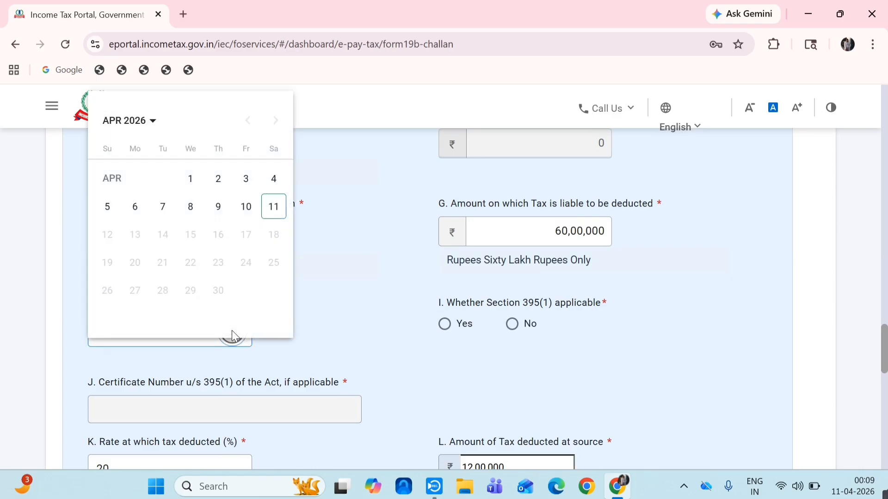
click(218, 204)
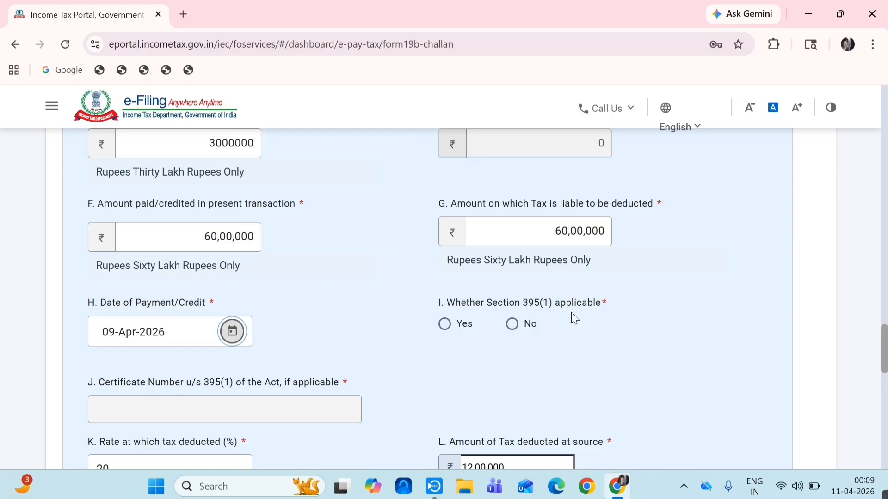
click(513, 325)
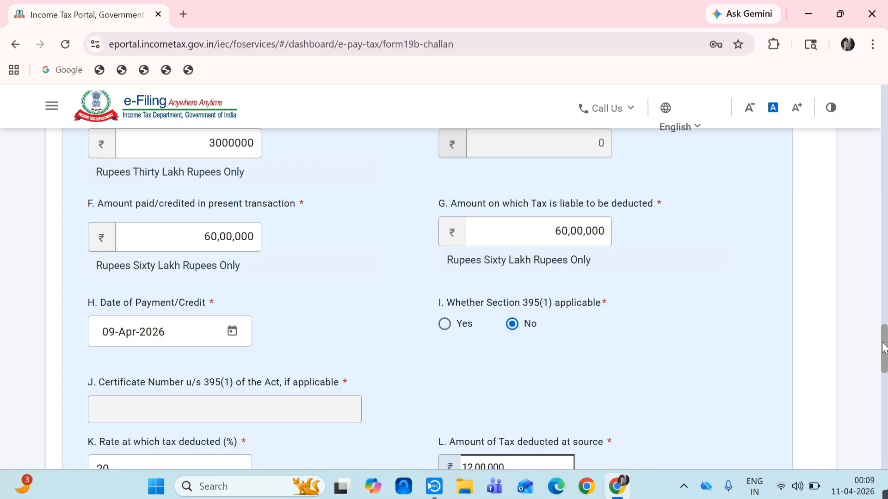
drag(884, 348, 884, 364)
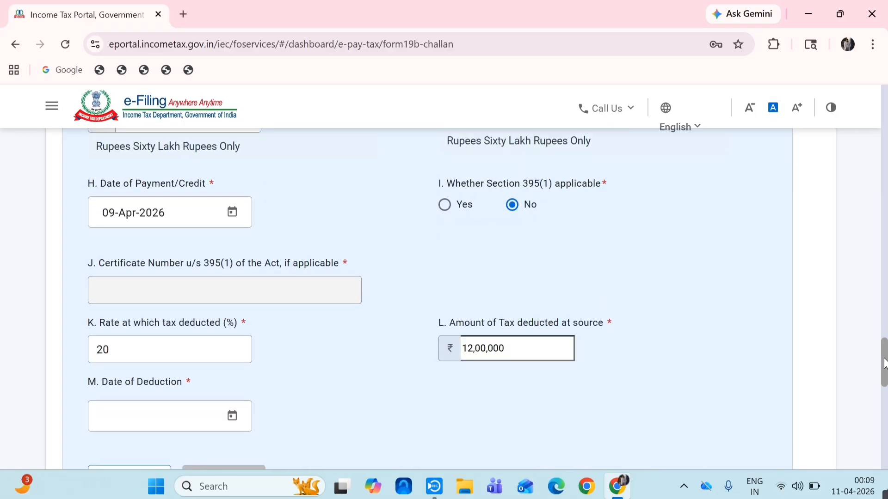
double_click(247, 355)
text(1)
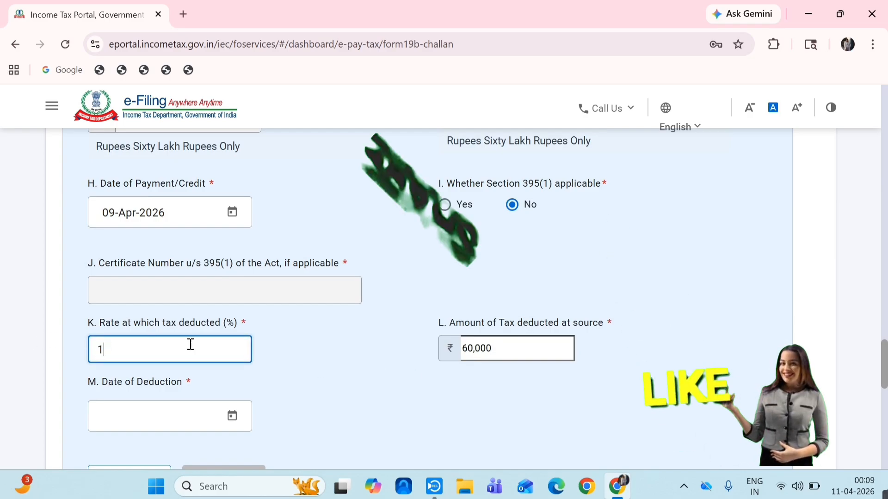
- Set deduction date 10-Apr-2026, add the transaction, and attempt to continue
click(232, 415)
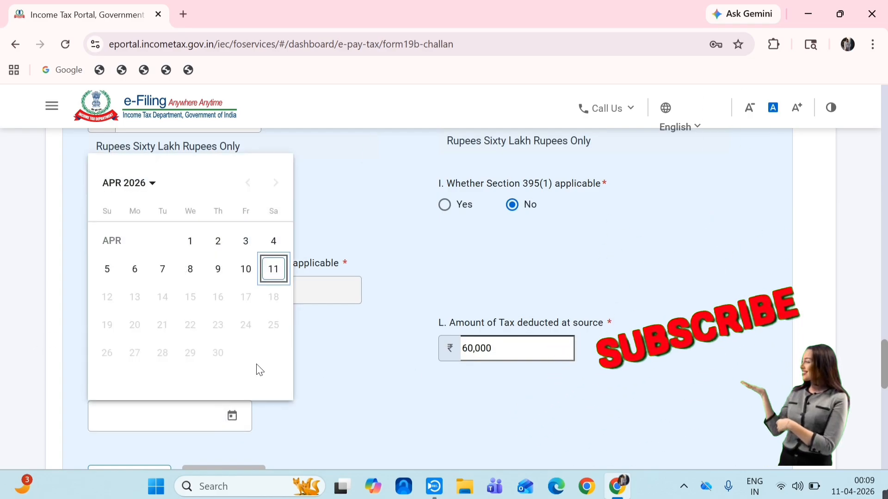
click(245, 270)
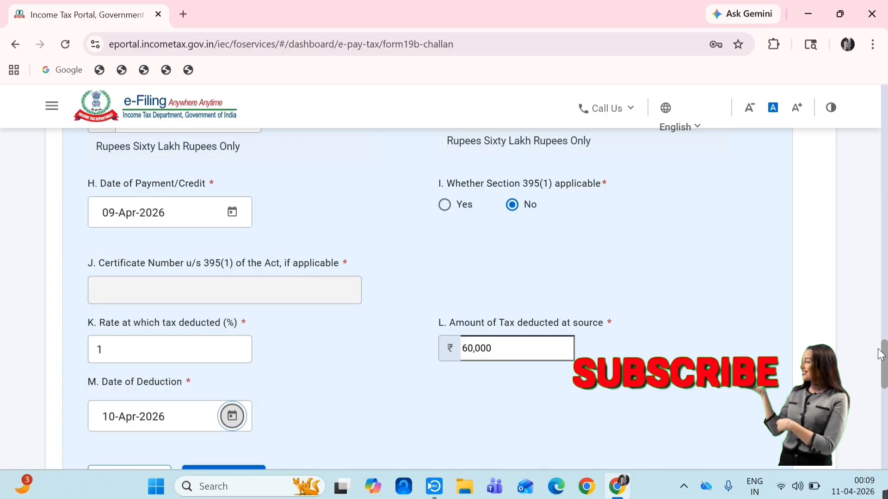
drag(884, 356, 878, 370)
click(211, 368)
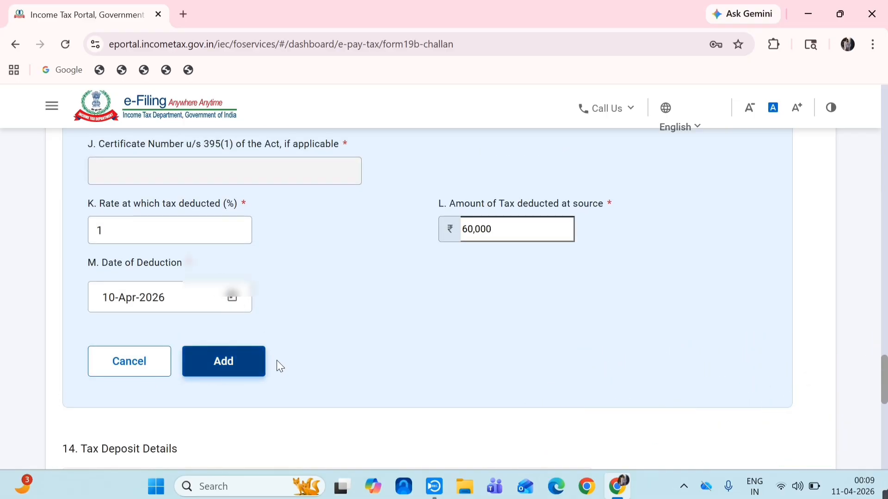
scroll(613, 331, down, 12)
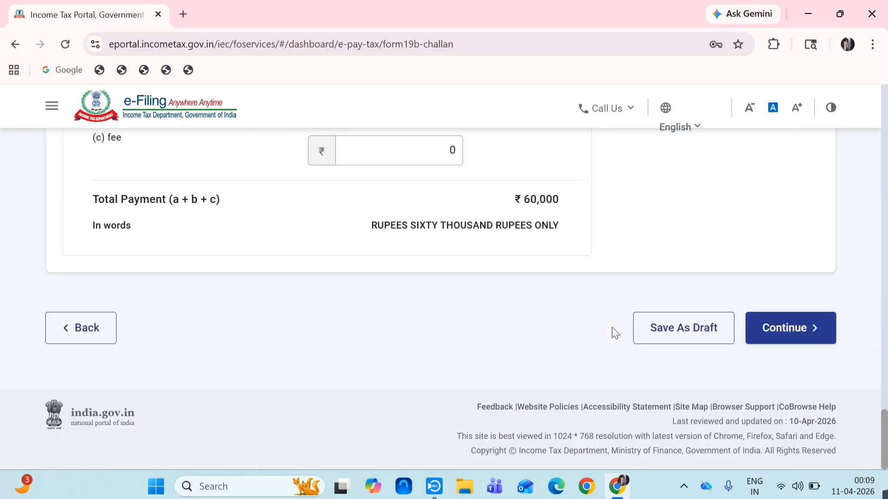
click(787, 340)
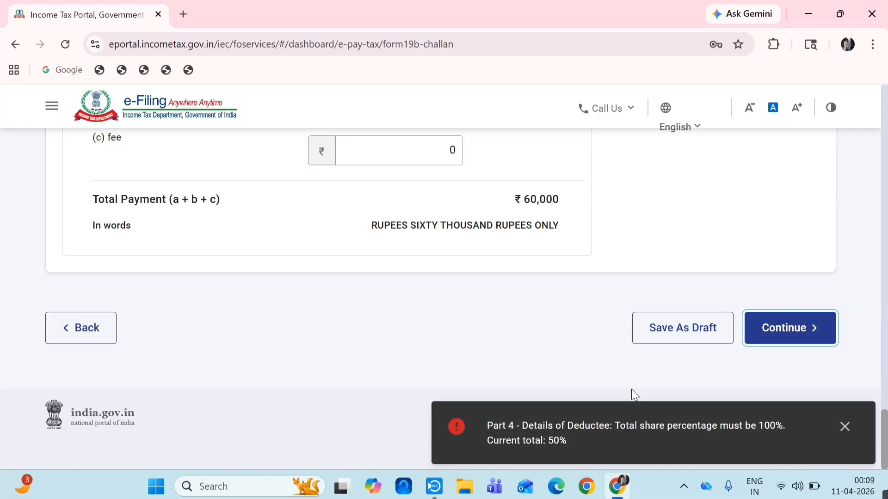
drag(884, 430, 883, 361)
- Edit the seller's entry to change their share from 50 to 100 percent
scroll(69, 319, up, 6)
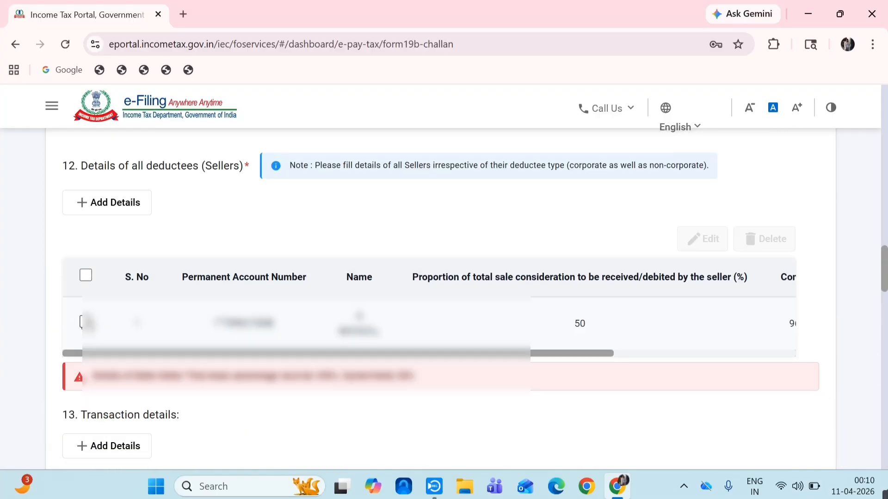
click(86, 322)
click(710, 241)
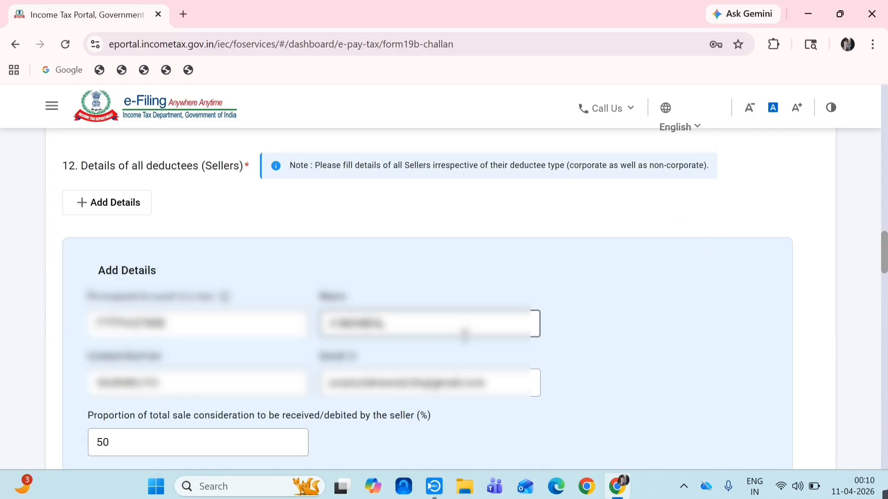
drag(885, 247, 884, 264)
double_click(139, 294)
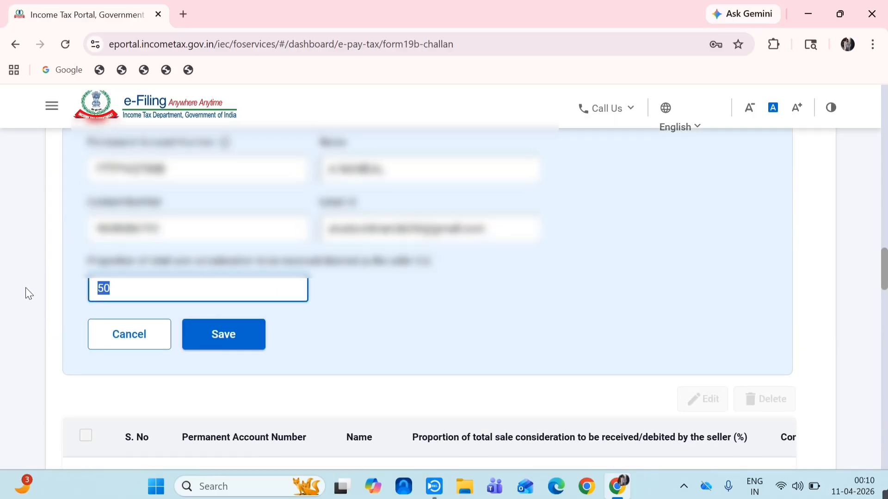
text(100)
click(213, 340)
- Save the transaction details again and continue to the payment details step
drag(884, 266, 874, 371)
scroll(874, 371, down, 5)
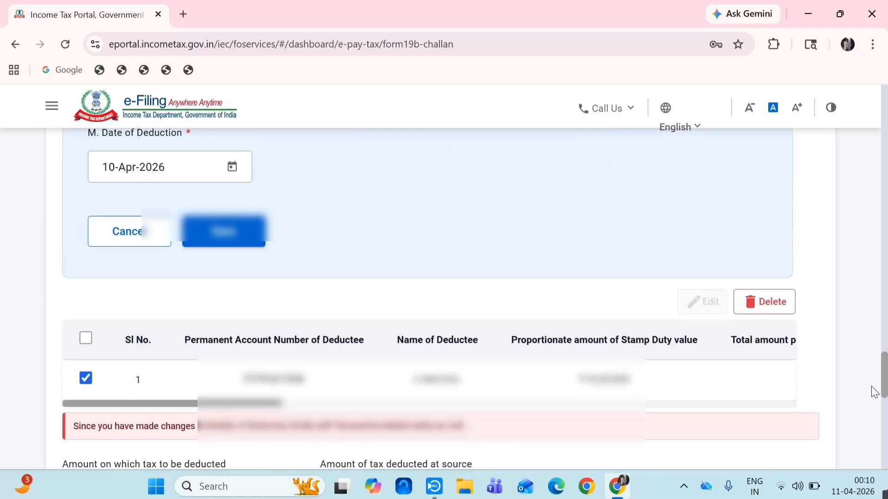
click(238, 276)
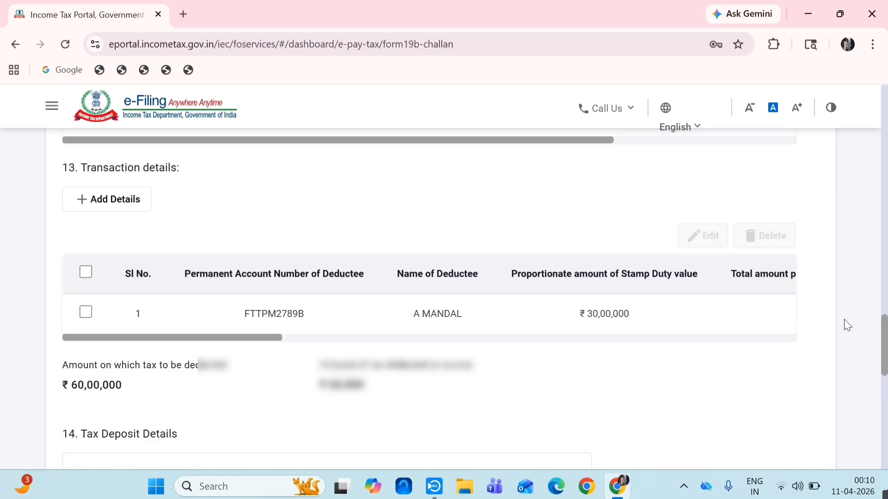
scroll(844, 319, down, 6)
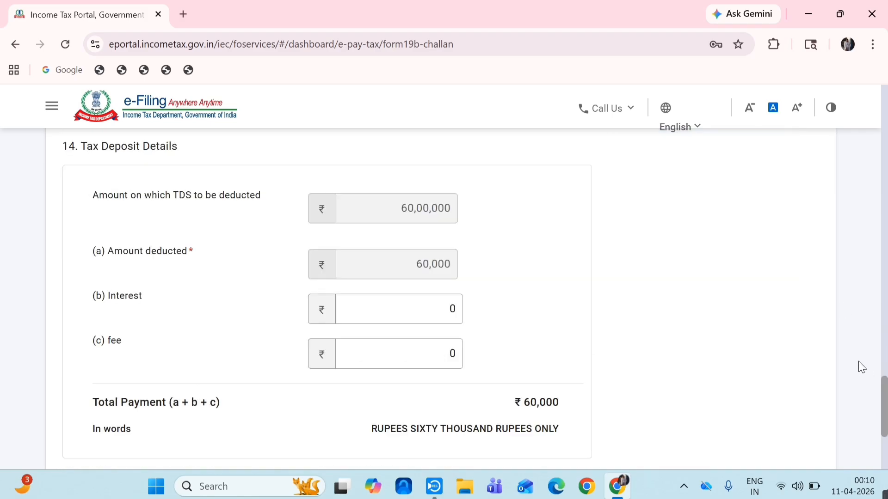
scroll(859, 356, down, 4)
click(782, 328)
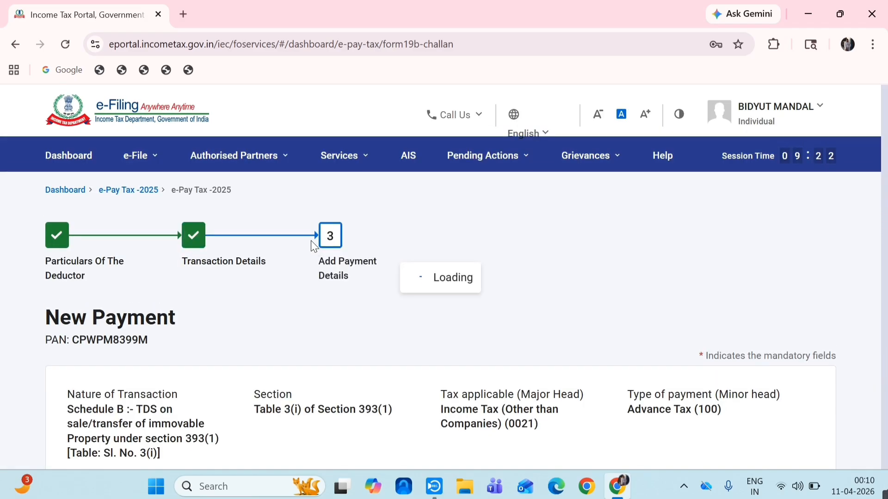
- Choose State Bank Of India as the net banking bank
drag(880, 204, 880, 322)
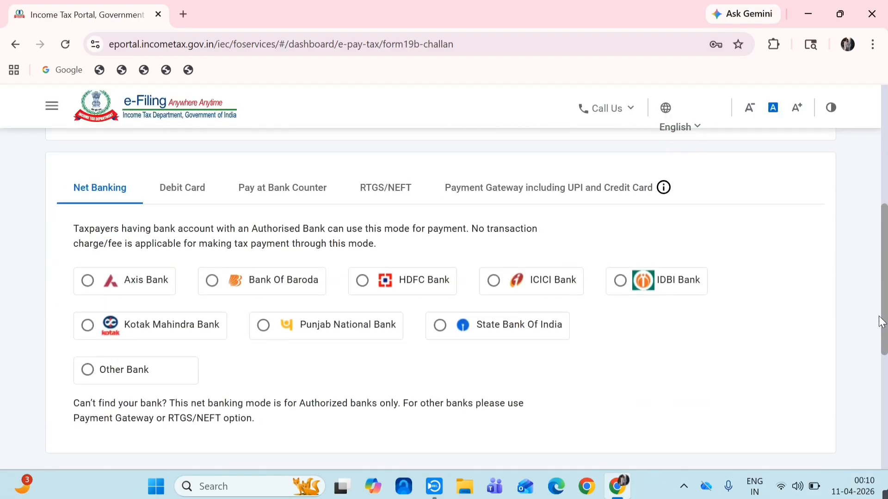
click(439, 327)
scroll(777, 398, down, 2)
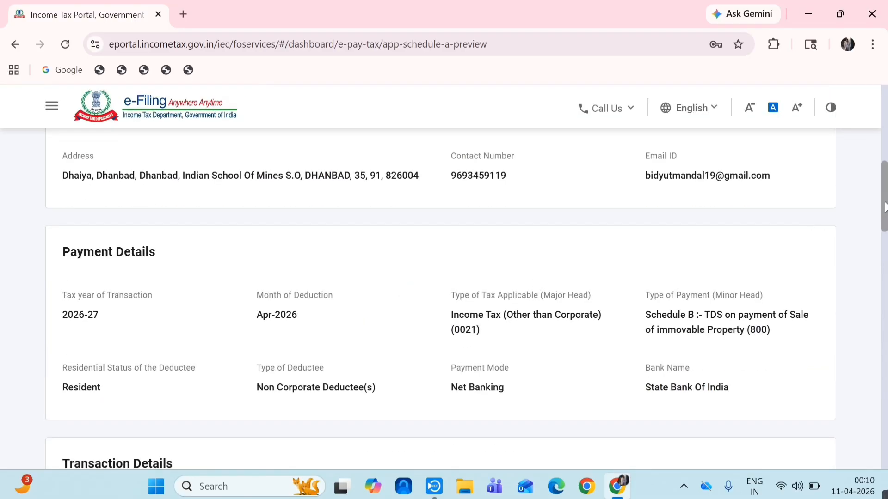
- Scroll through the Form 141 preview showing State Bank Of India net banking and the ₹60,000 total
drag(885, 193, 886, 446)
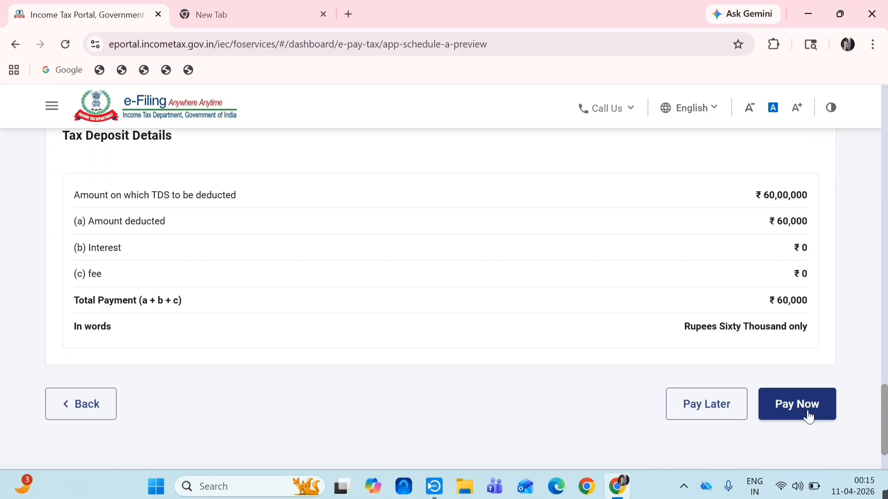